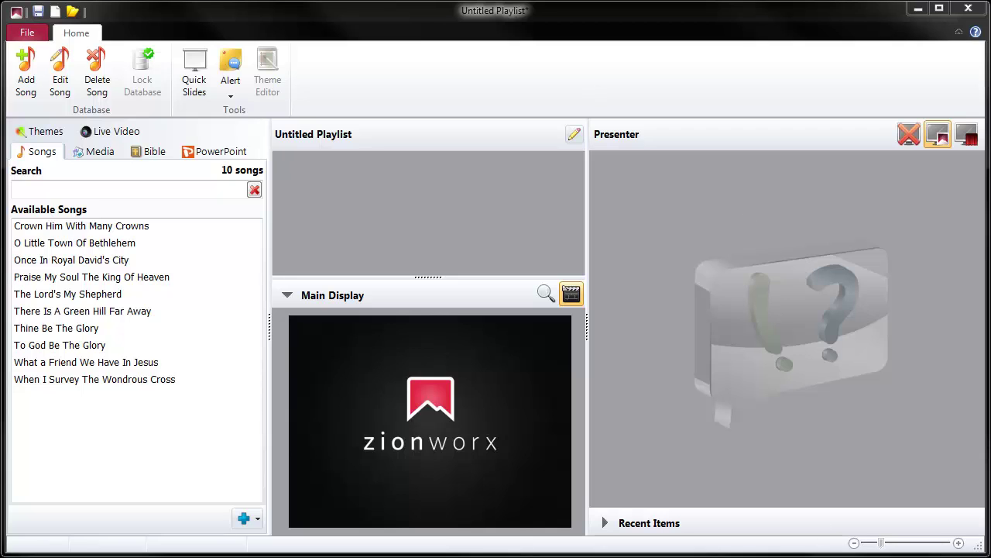
# Examine the database and copyright settings in the program options, including the CCLI license number field, and leave without changes
pyautogui.click(36, 33)
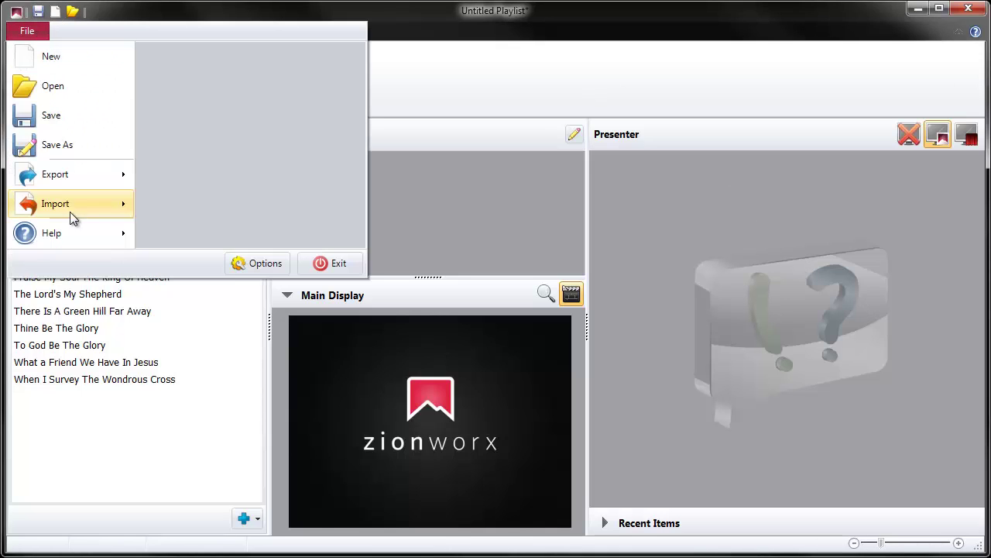
pyautogui.click(247, 270)
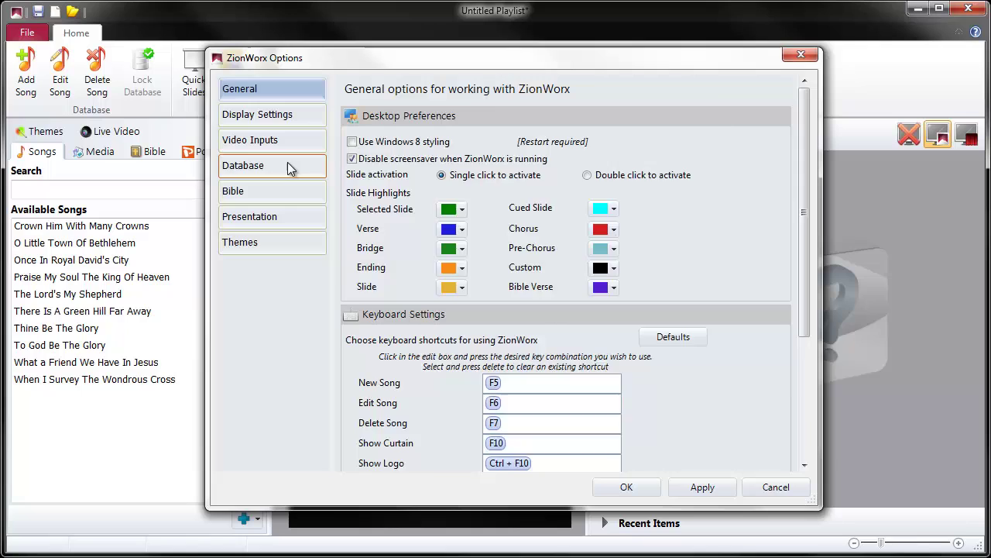
pyautogui.click(291, 169)
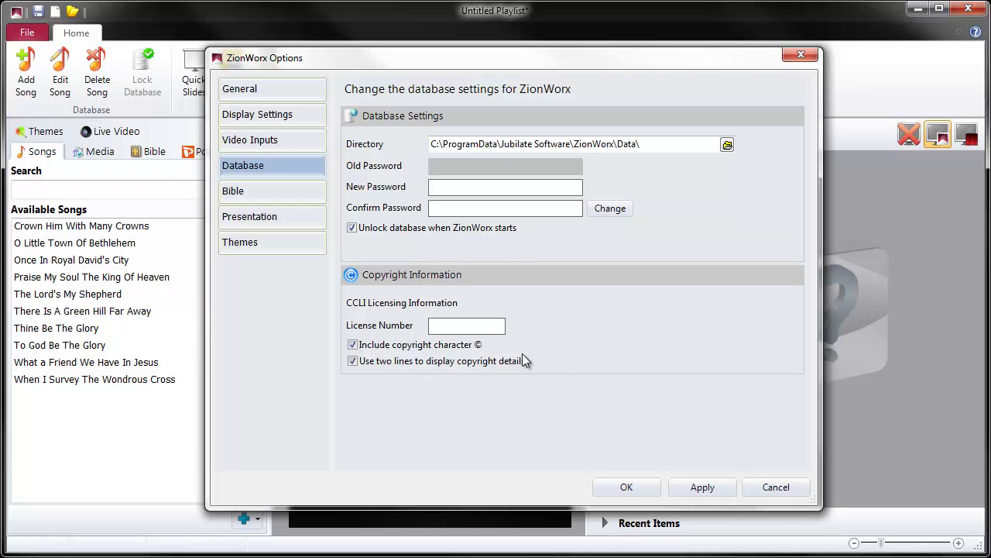
pyautogui.click(452, 325)
pyautogui.click(760, 488)
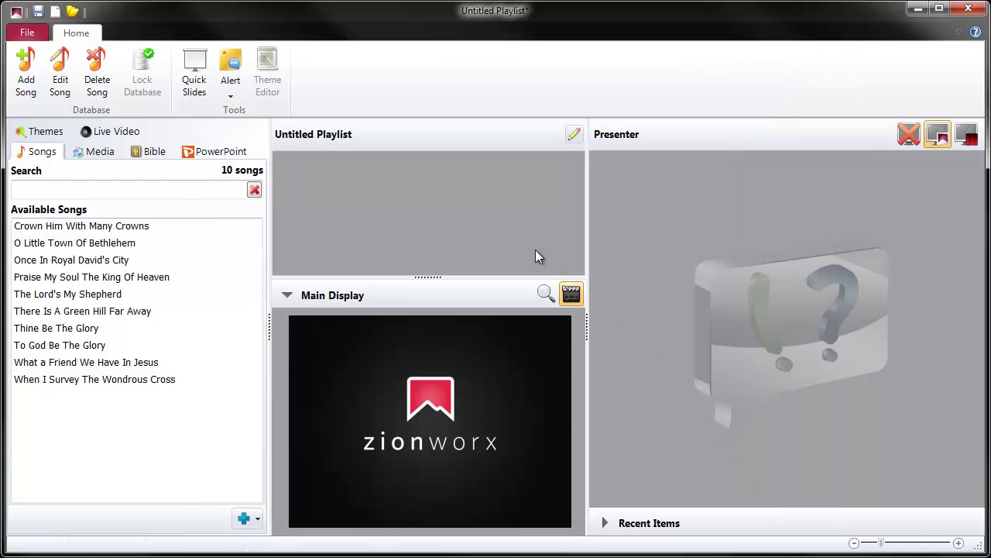
# Export a ZionWorx backup to the Database Backups folder and check the zip file in Windows Explorer
pyautogui.click(35, 32)
pyautogui.moveTo(86, 175)
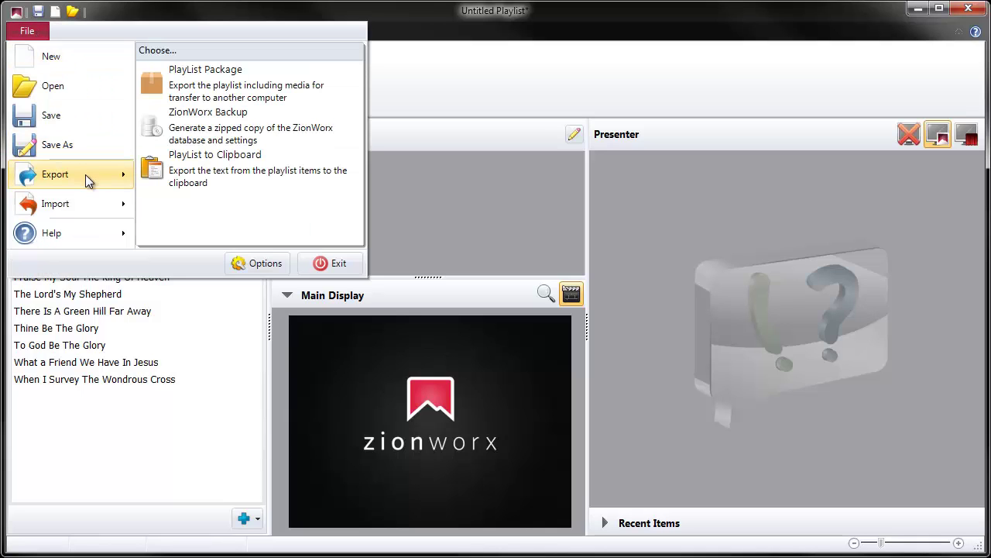
pyautogui.click(288, 122)
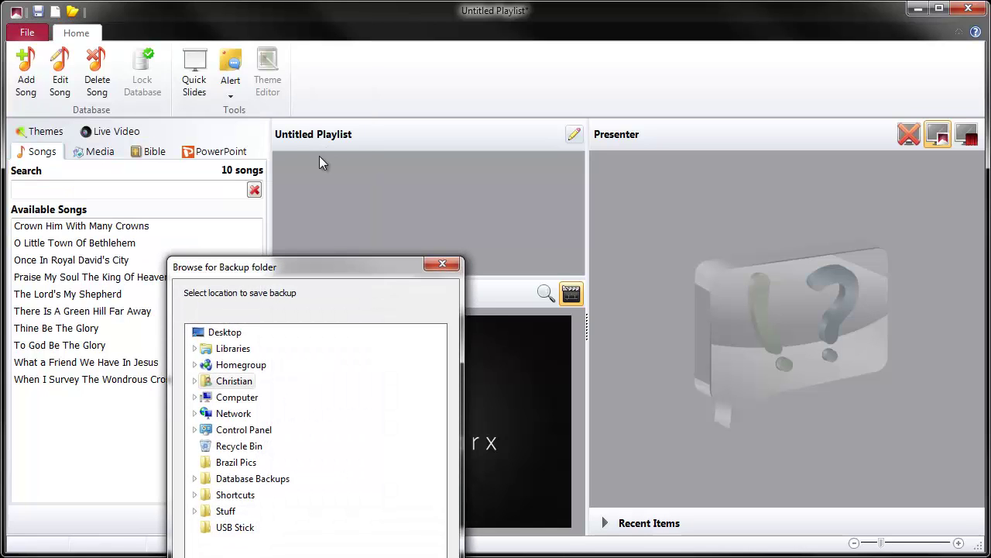
pyautogui.moveTo(379, 260); pyautogui.dragTo(514, 82)
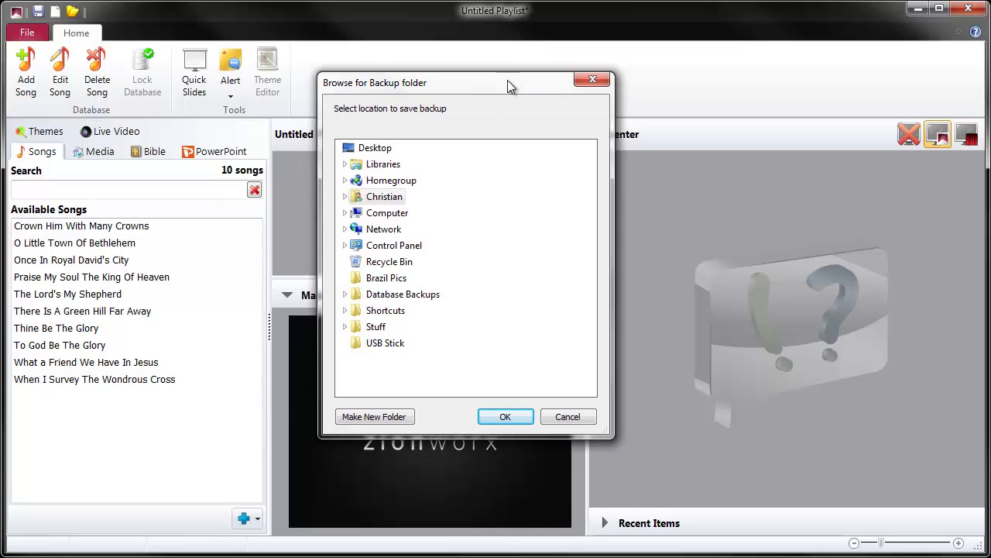
pyautogui.click(381, 297)
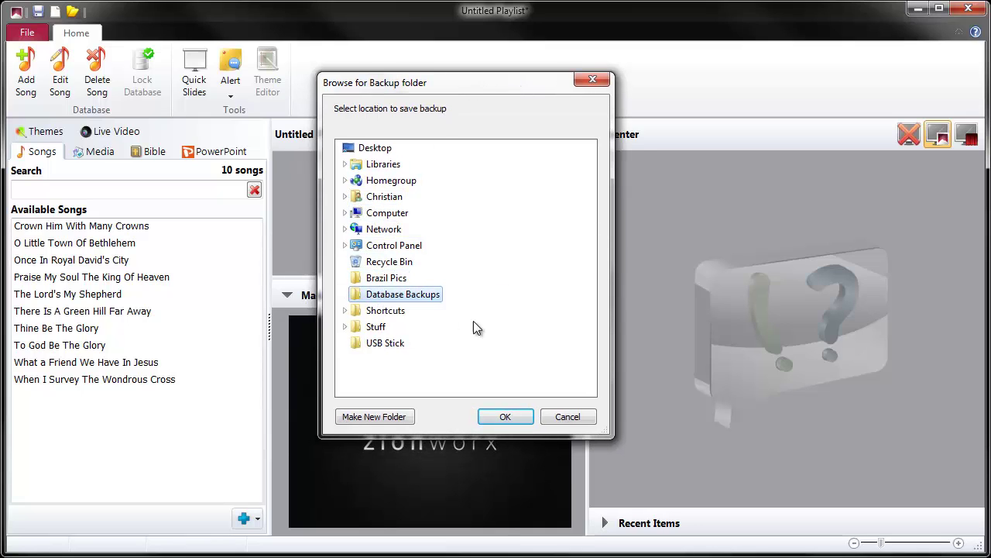
pyautogui.click(504, 416)
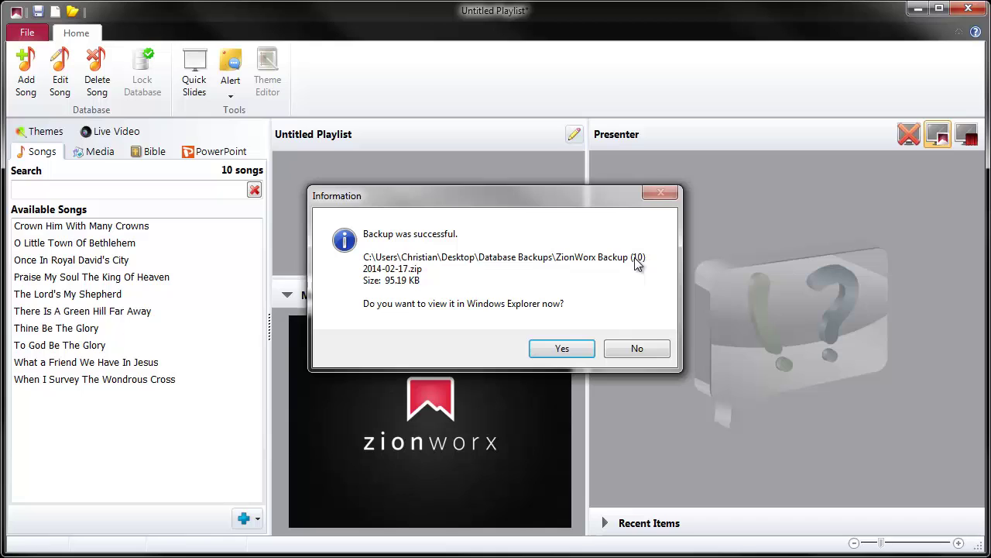
pyautogui.click(561, 347)
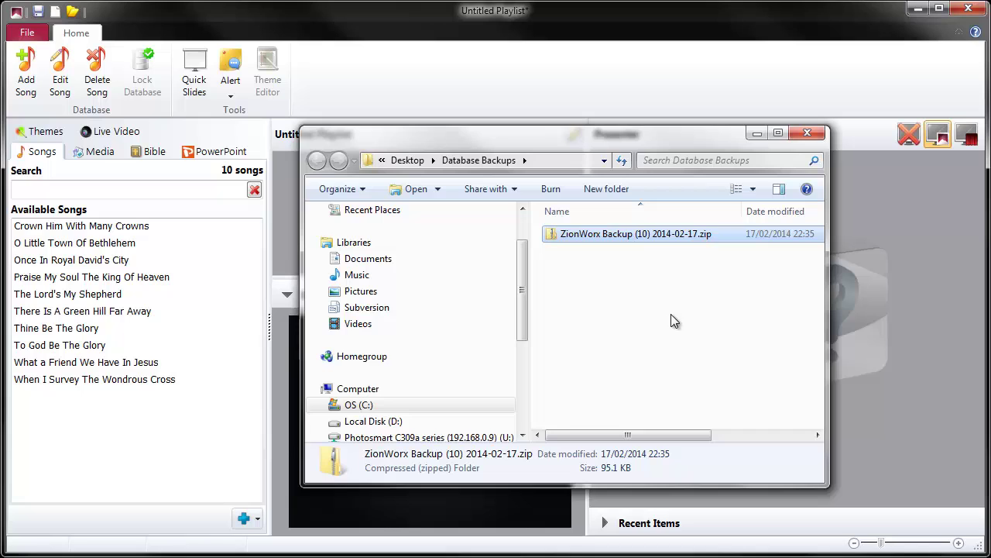
pyautogui.click(807, 136)
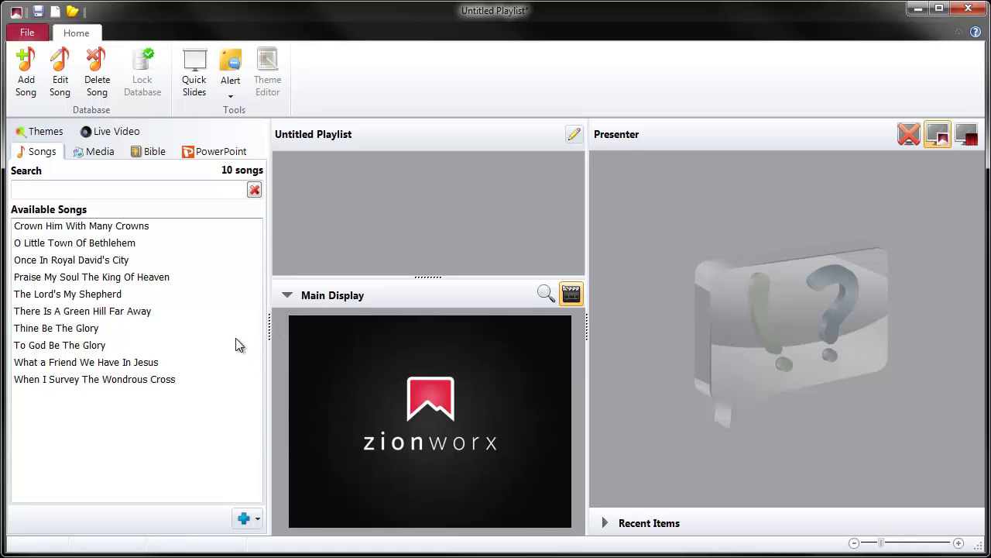
# Add a new song to the database with the title "Above All"
pyautogui.click(39, 72)
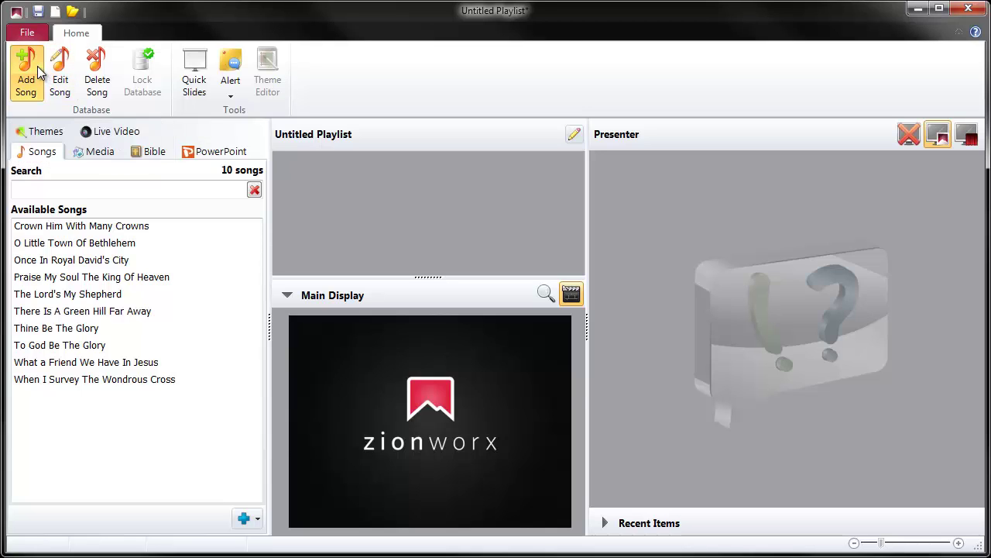
pyautogui.moveTo(734, 55); pyautogui.dragTo(324, 60)
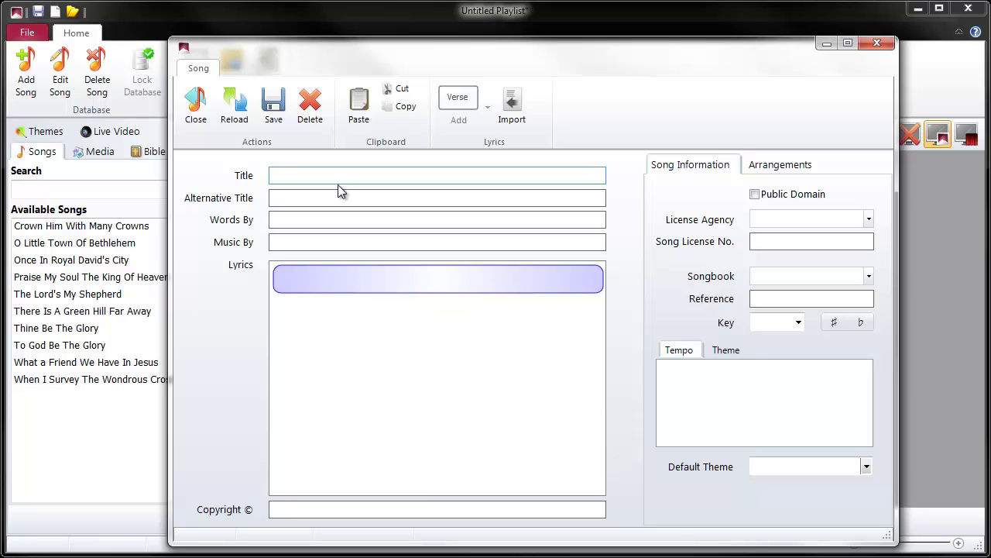
pyautogui.write('Above All')
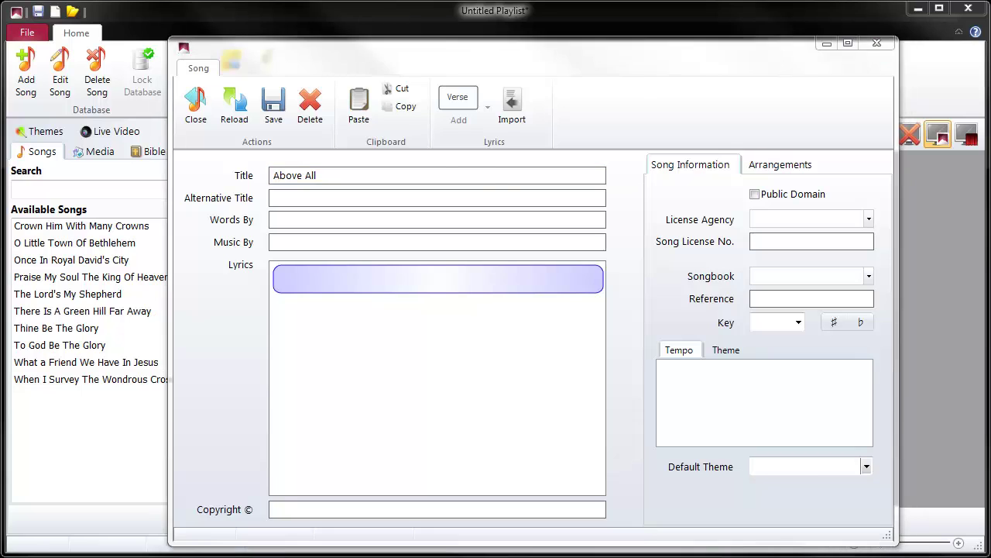
# Switch to the browser and copy the Above All lyrics from Verse 1 through the end of the first chorus
pyautogui.hotkey('alt', 'Tab')
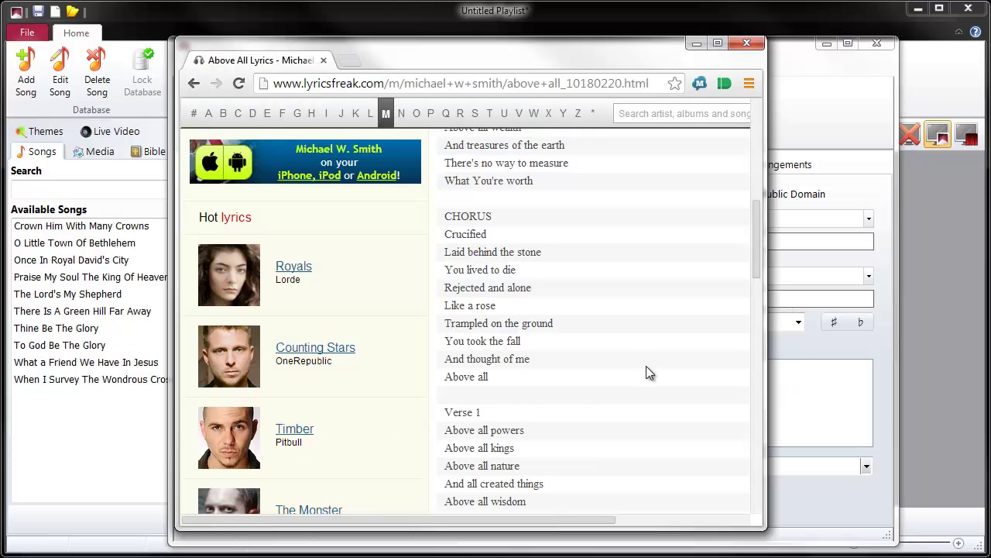
pyautogui.scroll(5, 647, 358)
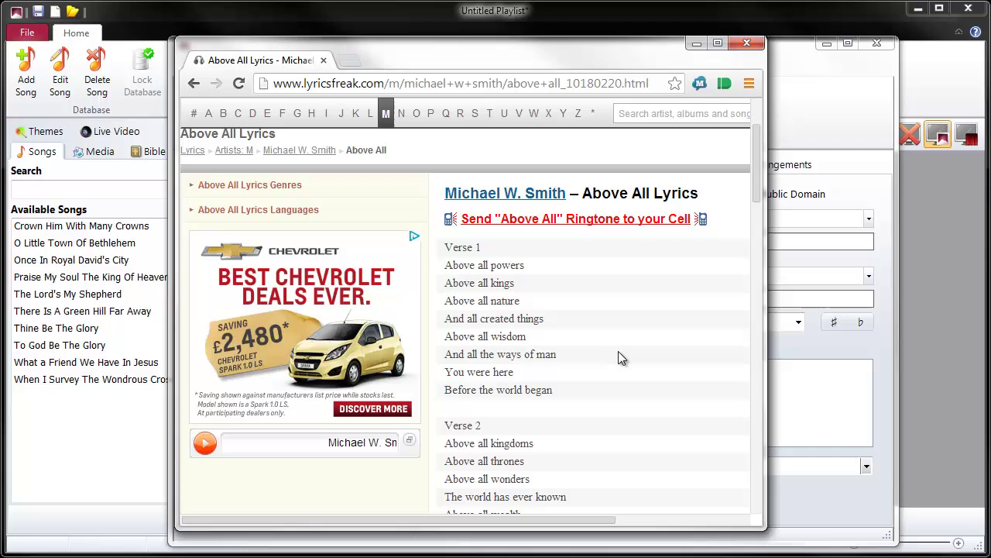
pyautogui.moveTo(760, 177); pyautogui.dragTo(753, 153)
pyautogui.moveTo(446, 245); pyautogui.dragTo(473, 523)
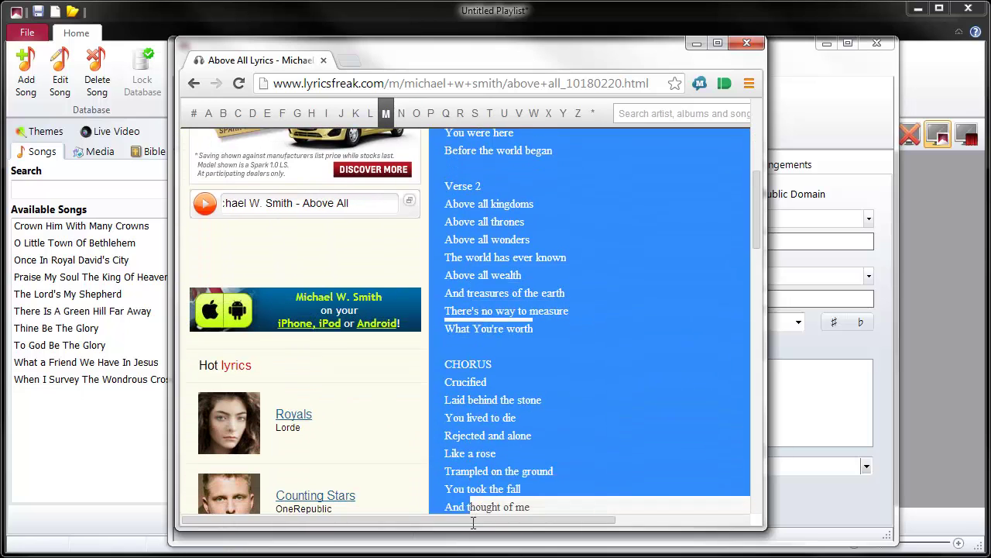
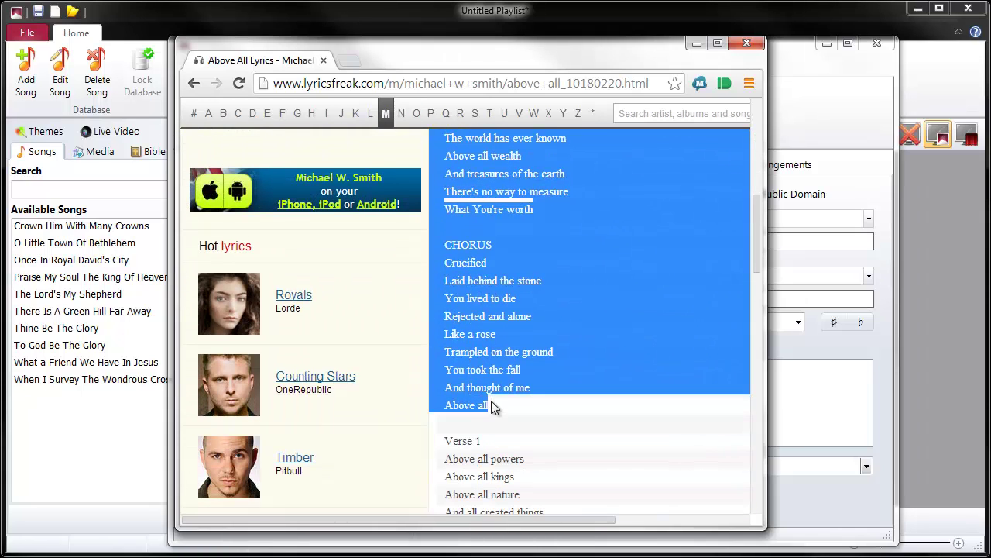
pyautogui.moveTo(755, 245); pyautogui.dragTo(743, 199)
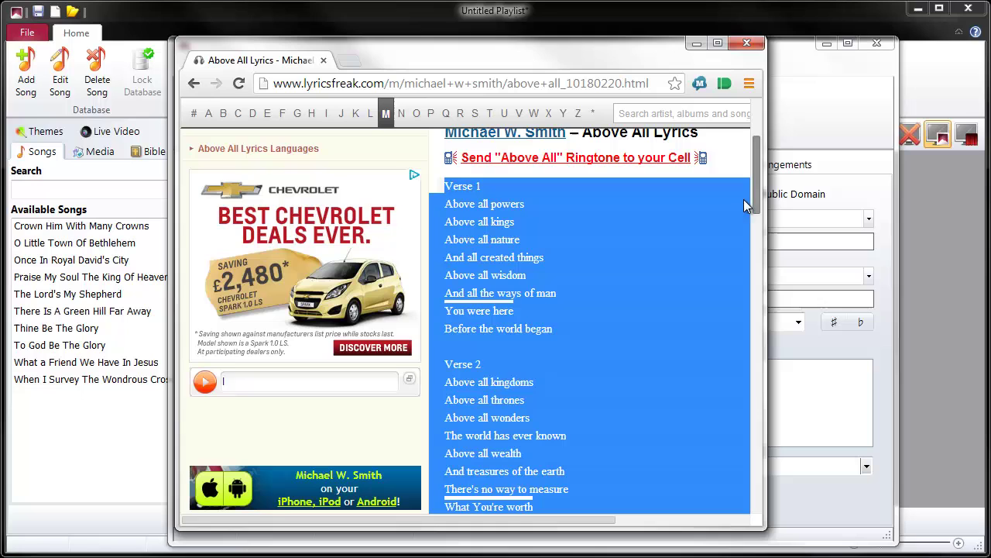
pyautogui.rightClick(507, 251)
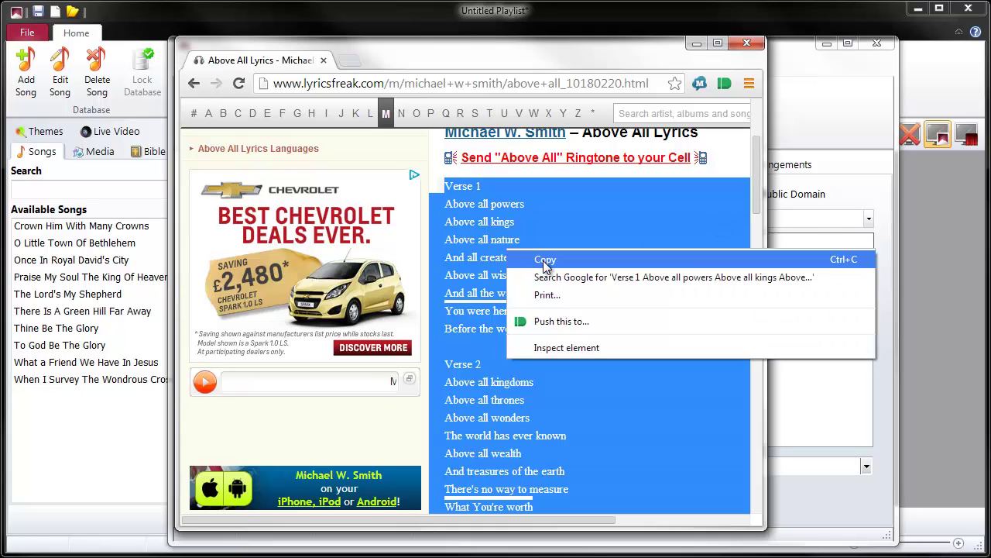
pyautogui.click(544, 261)
pyautogui.click(559, 254)
pyautogui.click(696, 42)
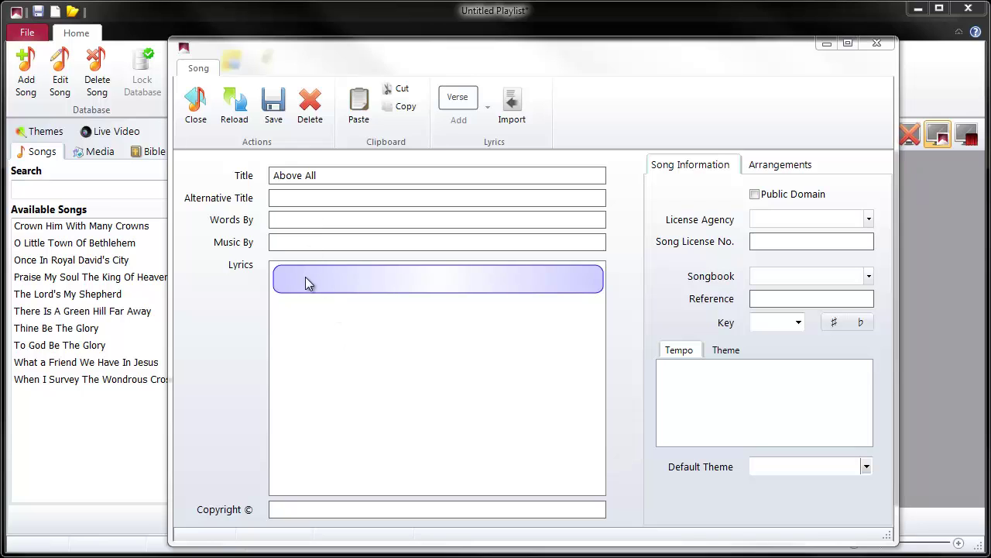
# Paste the copied lyrics into the new song's Lyrics field
pyautogui.click(305, 278)
pyautogui.rightClick(305, 279)
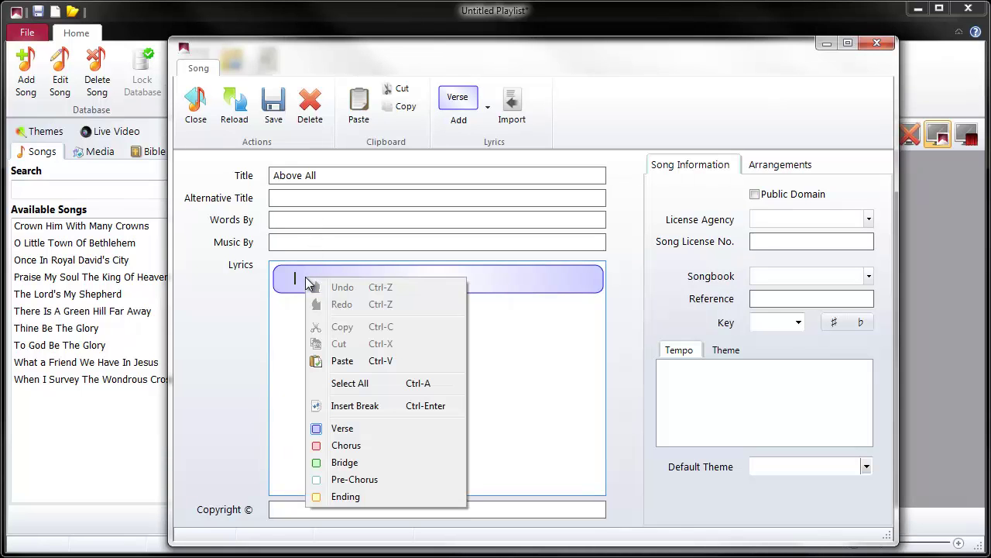
pyautogui.click(343, 361)
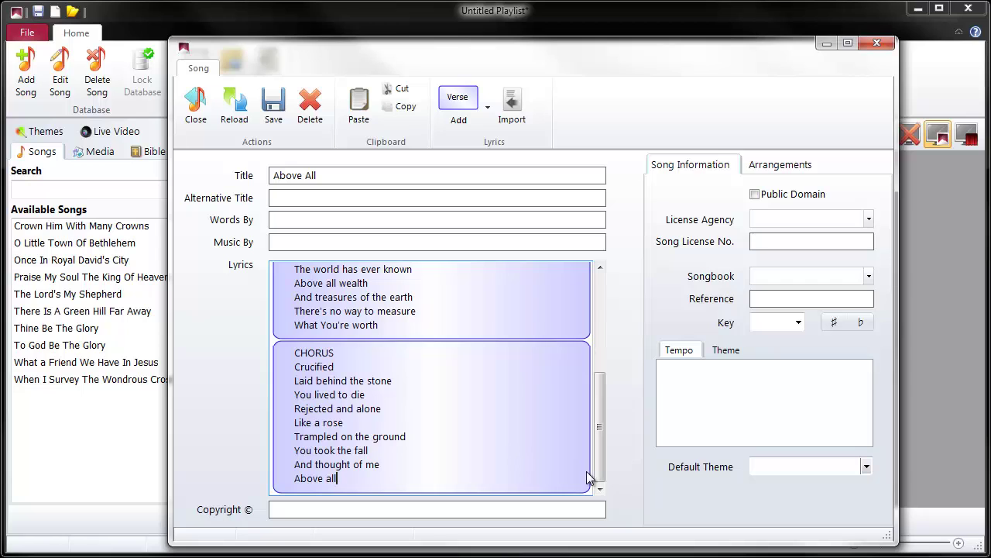
# Delete the heading lines "Verse 1", "Verse 2" and "CHORUS" from the pasted lyrics
pyautogui.scroll(8, 586, 471)
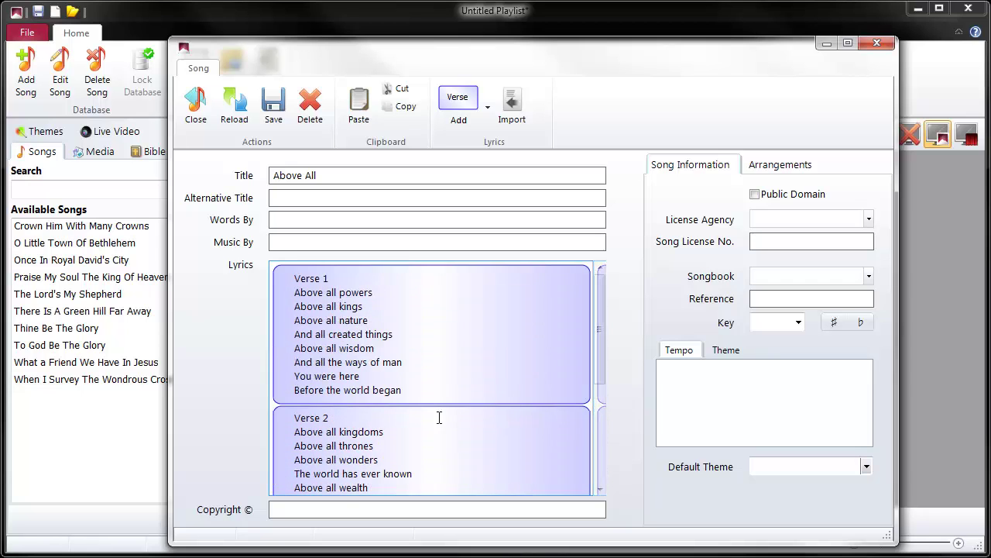
pyautogui.moveTo(327, 278); pyautogui.dragTo(294, 278)
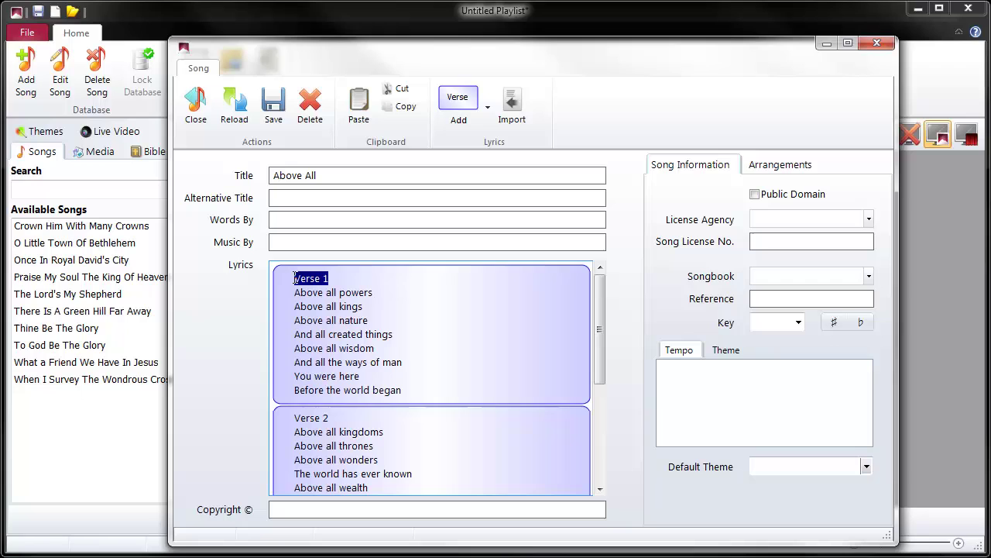
pyautogui.press('Delete')
pyautogui.press('Delete')
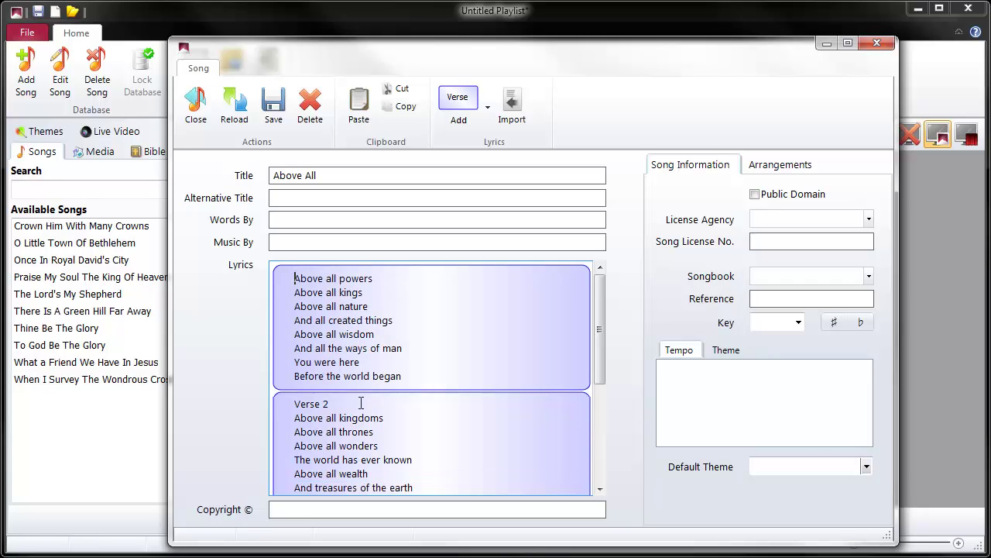
pyautogui.moveTo(328, 404); pyautogui.dragTo(293, 403)
pyautogui.press('Delete')
pyautogui.press('Delete')
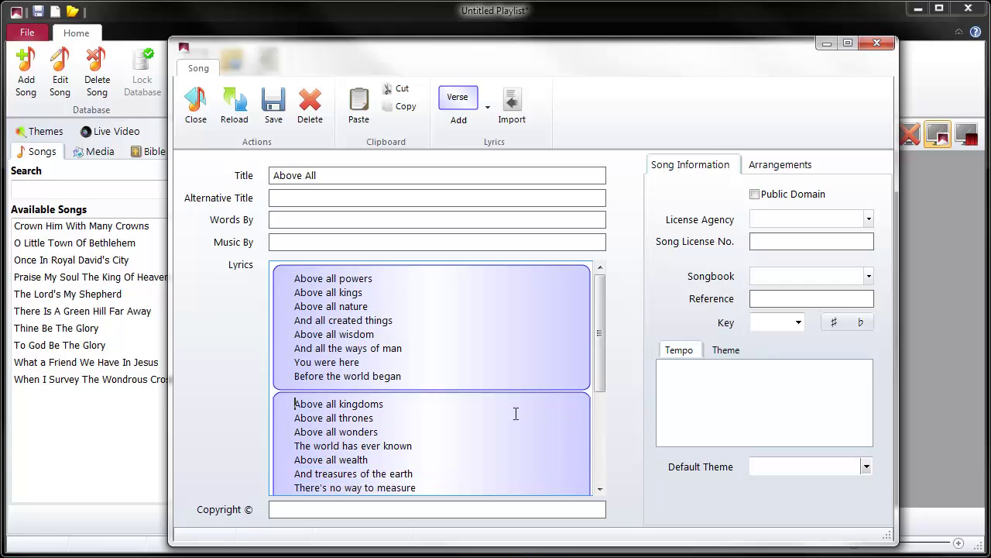
pyautogui.moveTo(591, 328); pyautogui.dragTo(592, 368)
pyautogui.scroll(-2, 407, 370)
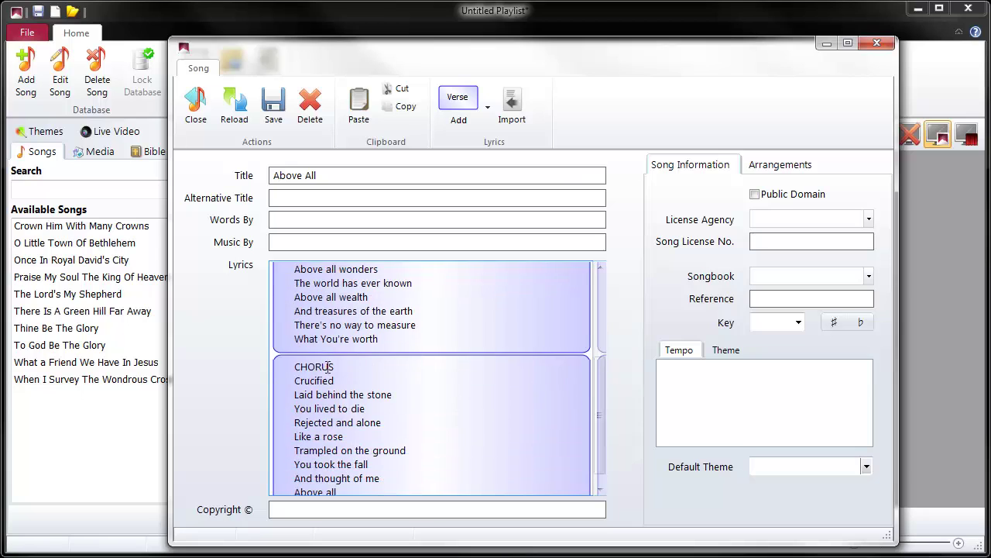
pyautogui.moveTo(332, 367); pyautogui.dragTo(298, 367)
pyautogui.press('Delete')
pyautogui.press('Delete')
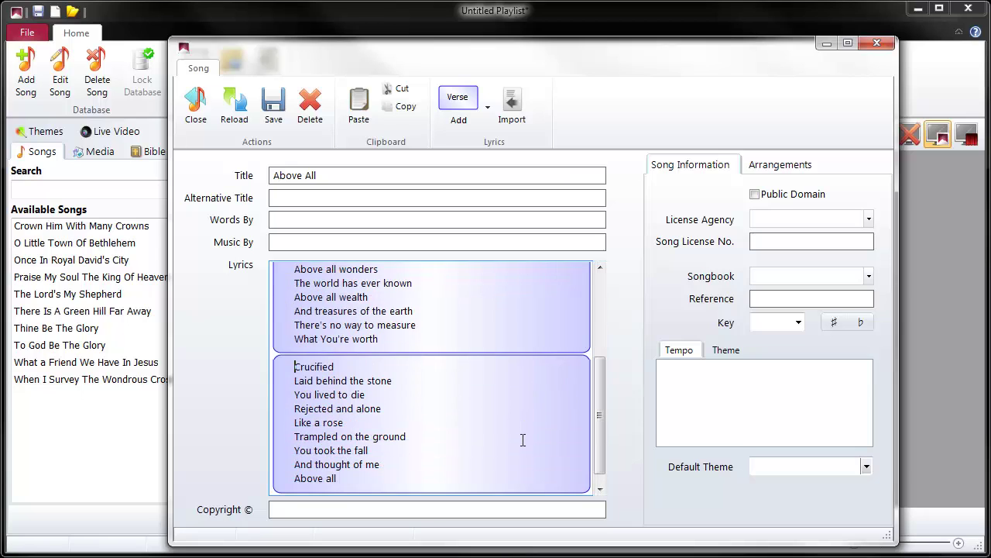
# Duplicate the chorus's last five lines, from "Like a rose" to "Above all", as a separate section at the end of the lyrics
pyautogui.moveTo(357, 479); pyautogui.dragTo(294, 422)
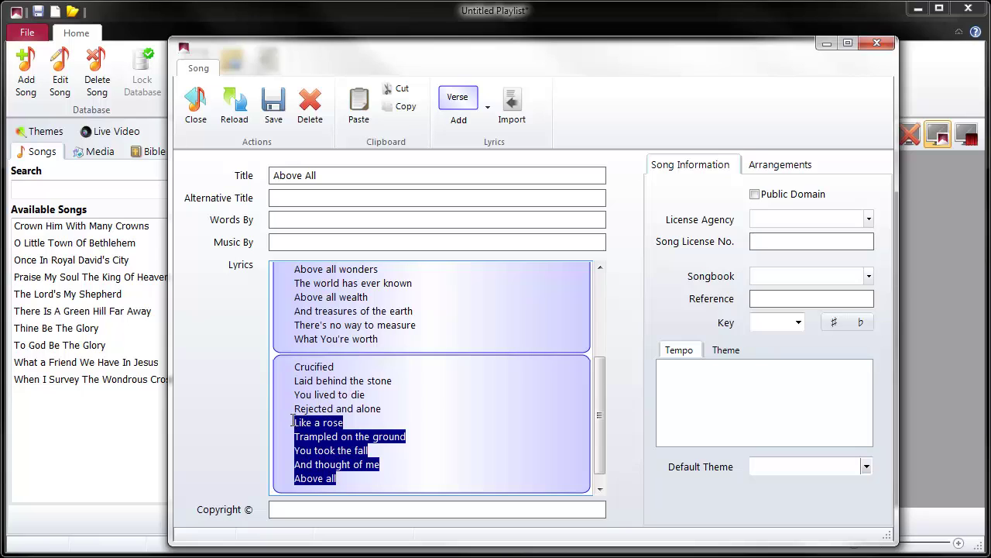
pyautogui.click(367, 481)
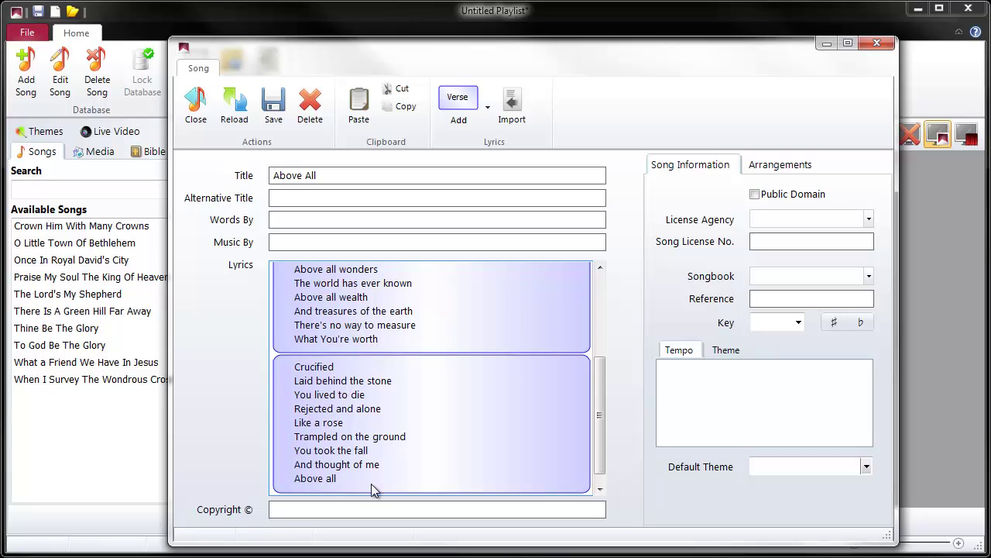
pyautogui.press('Return')
pyautogui.press('Return')
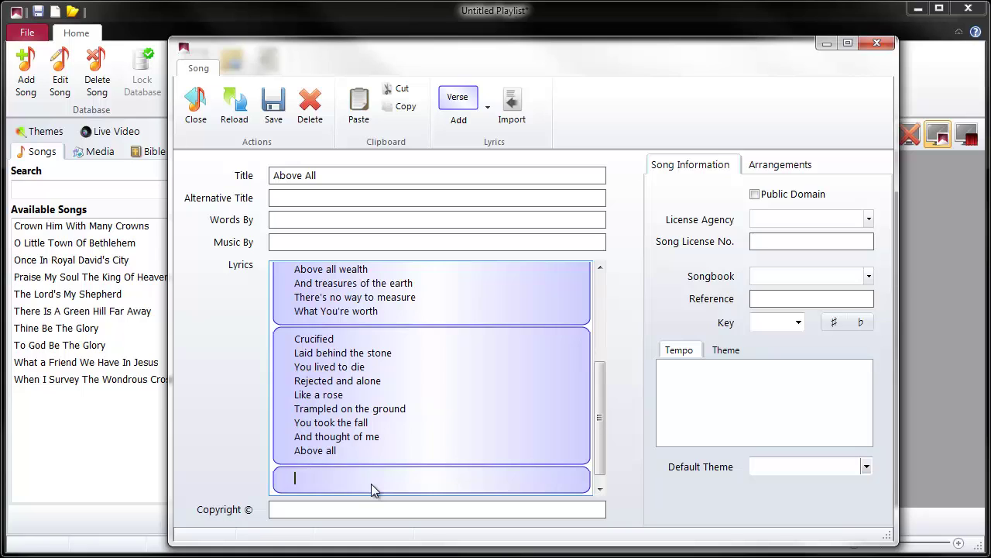
pyautogui.hotkey('ctrl', 'v')
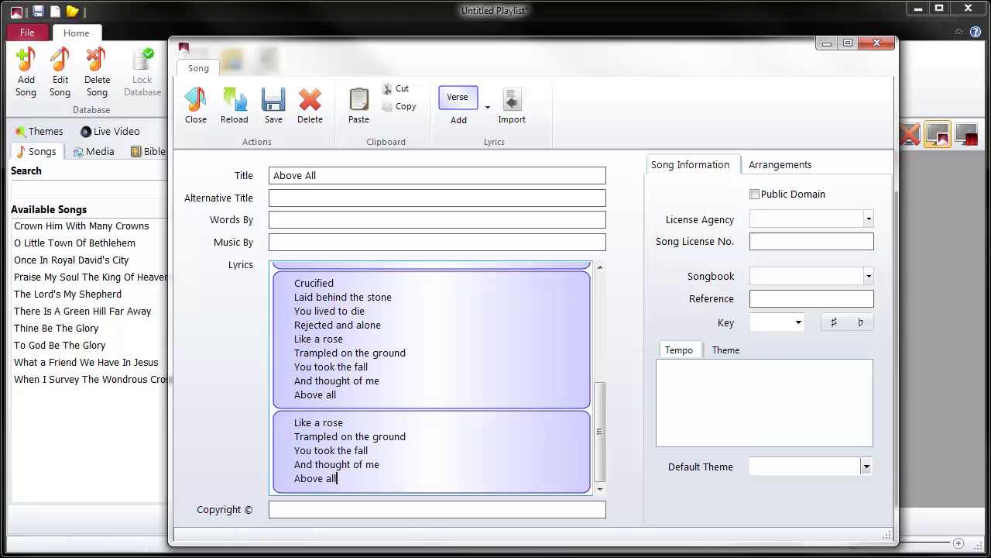
# Copy the song's copyright line and paste "1999 by Integrity's Hosanna! Music/ASCAP & LenSongs Publishing/ASCAP" into the Copyright field
pyautogui.rightClick(152, 468)
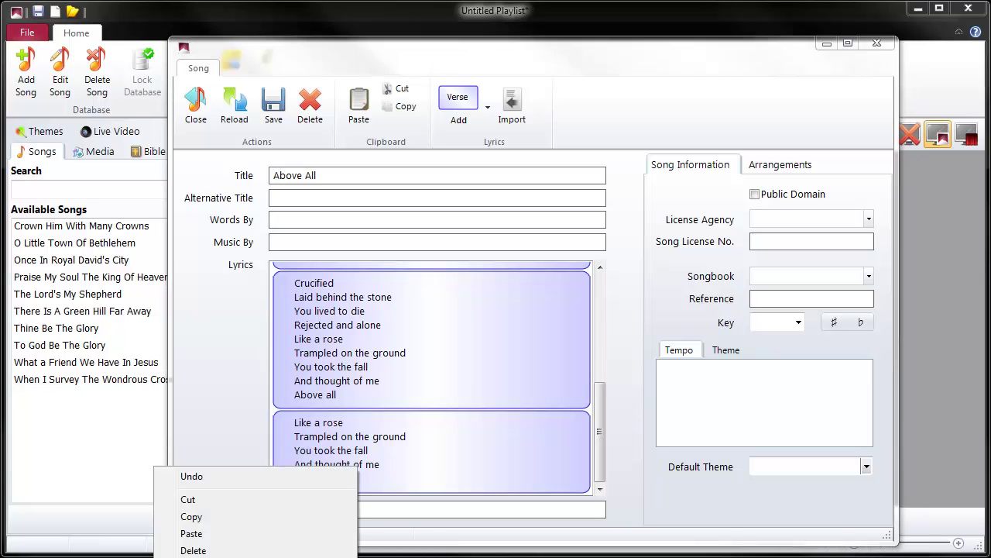
pyautogui.click(194, 515)
pyautogui.click(274, 510)
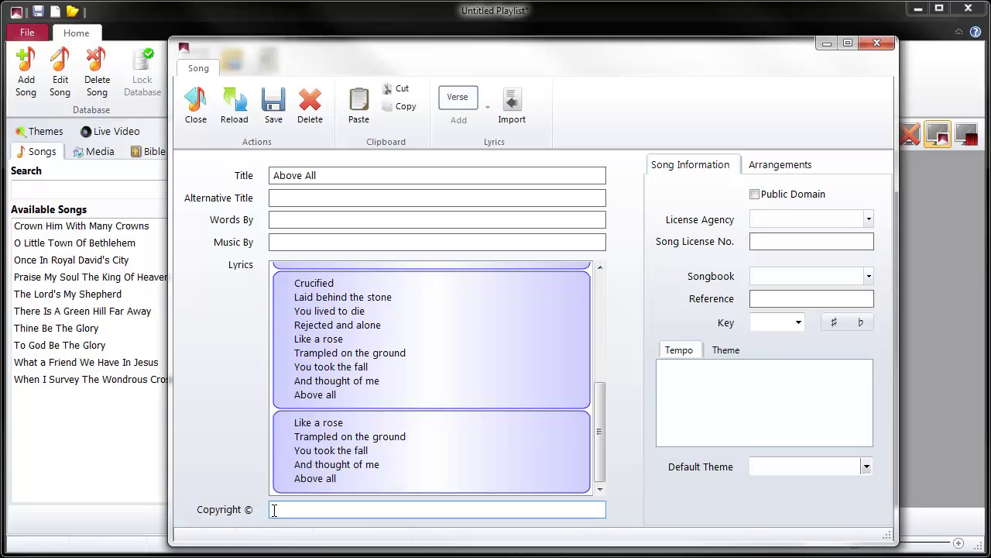
pyautogui.hotkey('ctrl', 'v')
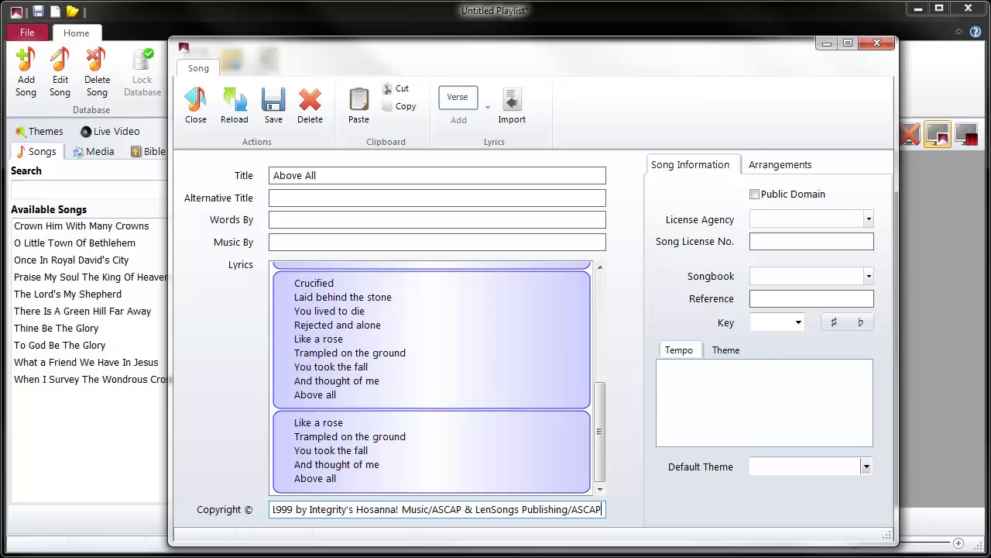
pyautogui.press('Tab')
# Paste the songwriters "Paul Baloche & Lenny LeBlanc" into the Words By field and save the song
pyautogui.click(286, 216)
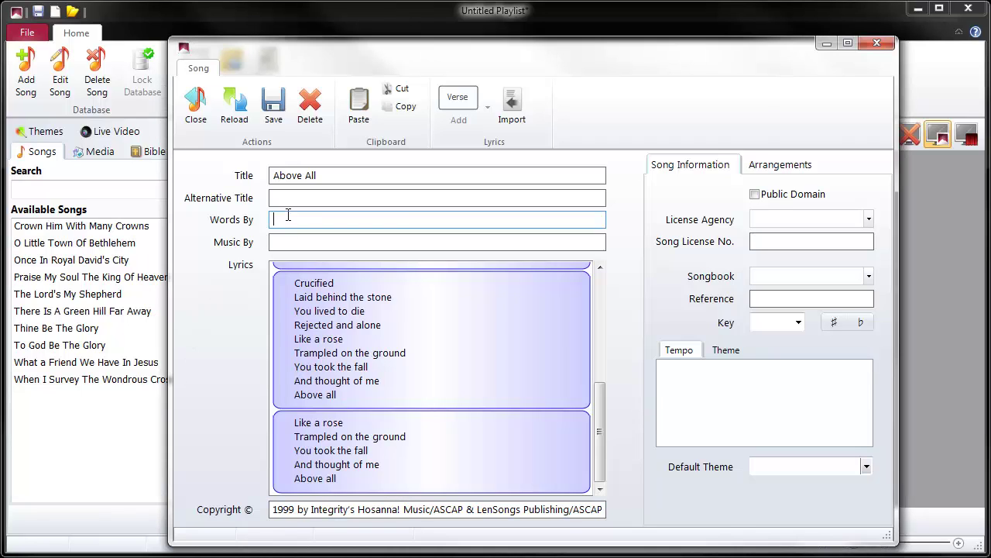
pyautogui.hotkey('ctrl', 'v')
pyautogui.click(284, 114)
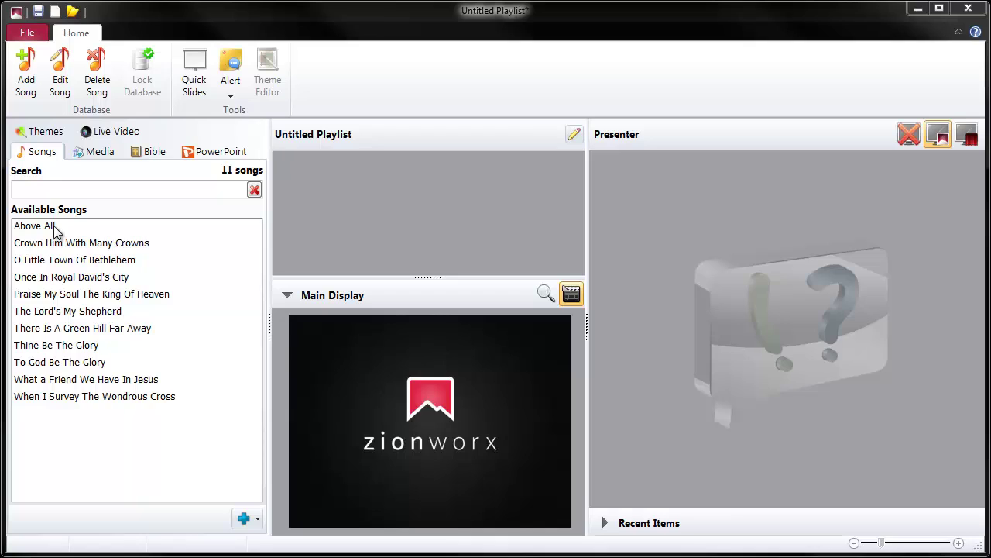
# Search the song library for "crucified"
pyautogui.click(58, 189)
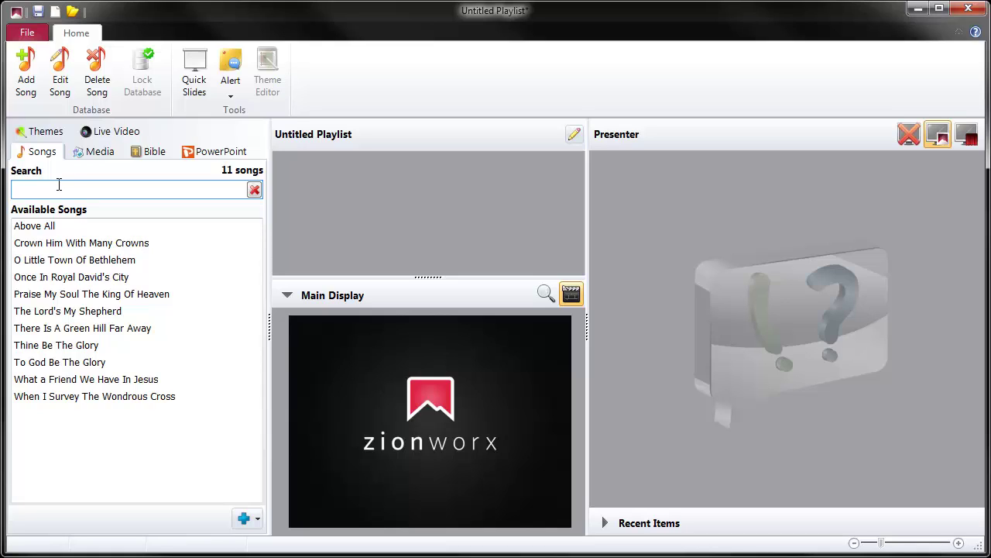
pyautogui.write('cricu')
pyautogui.doubleClick(59, 184)
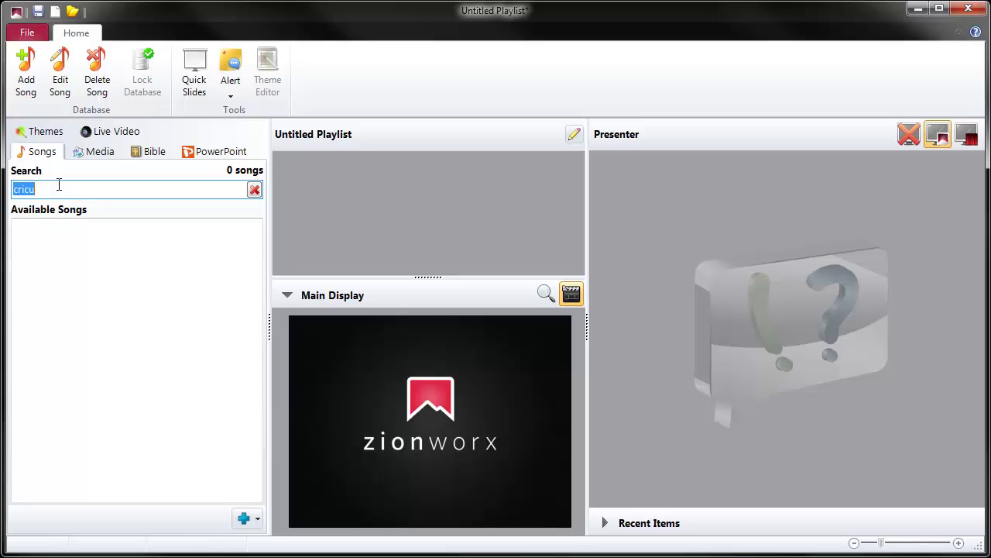
pyautogui.write('crucoi')
pyautogui.write('crucified')
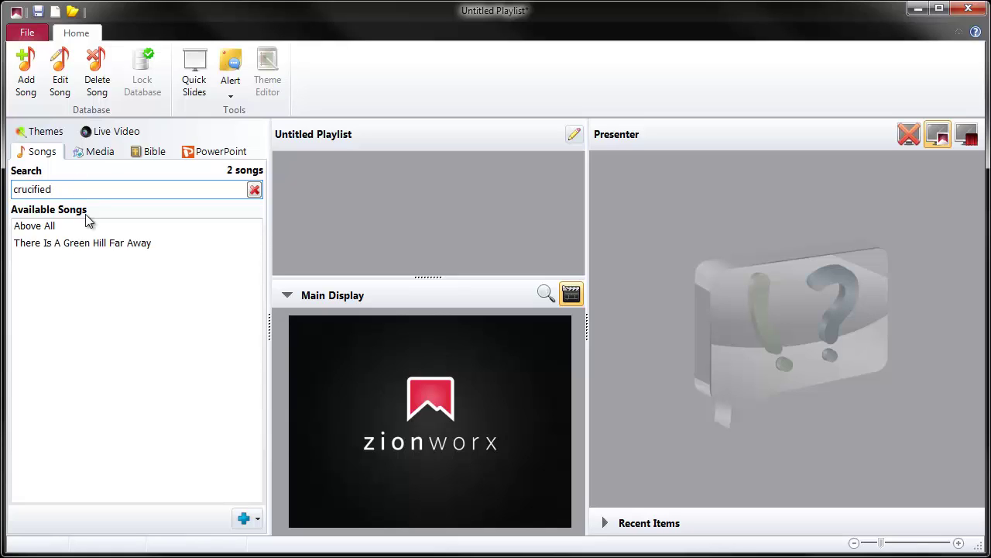
# Add Above All from the search results to the playlist and clear the song search
pyautogui.click(39, 226)
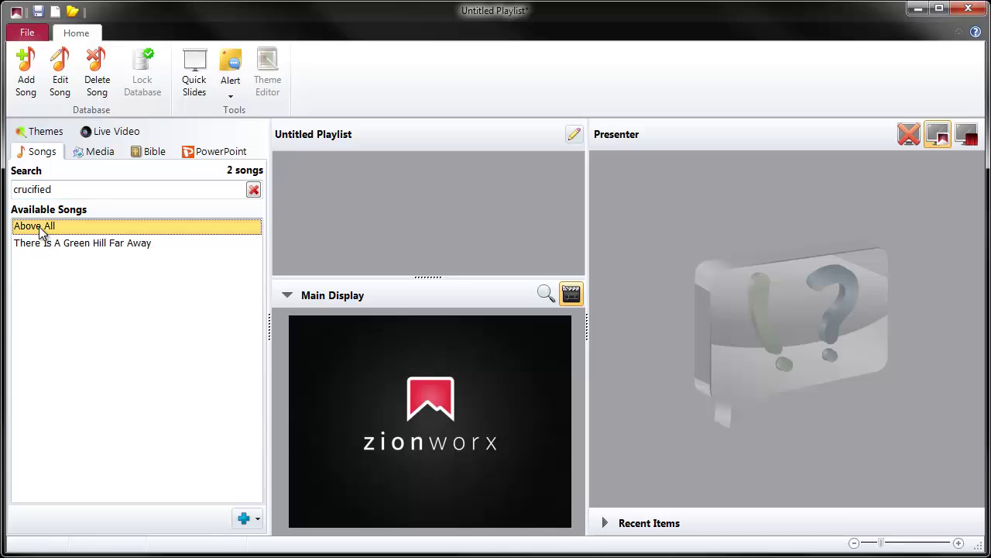
pyautogui.moveTo(39, 226); pyautogui.dragTo(411, 187)
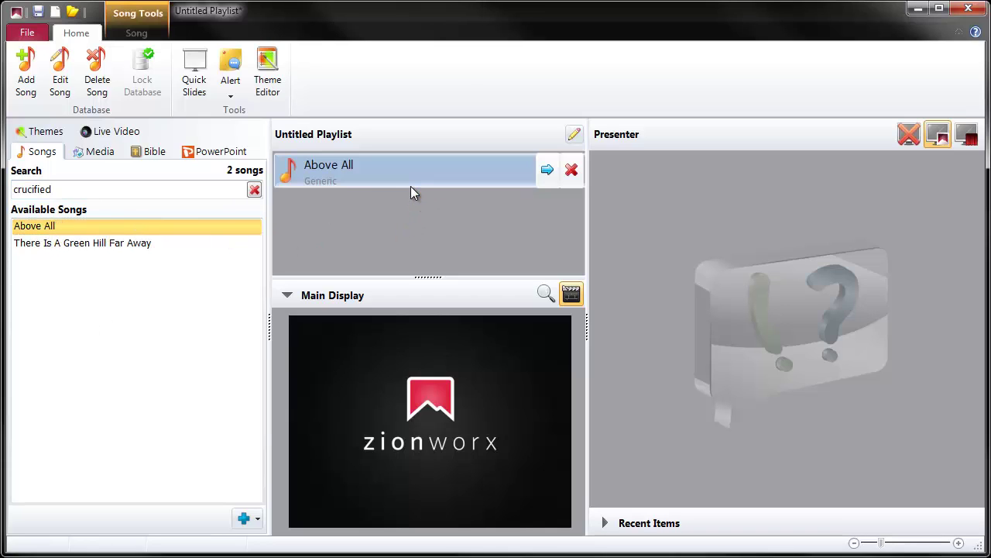
pyautogui.click(254, 190)
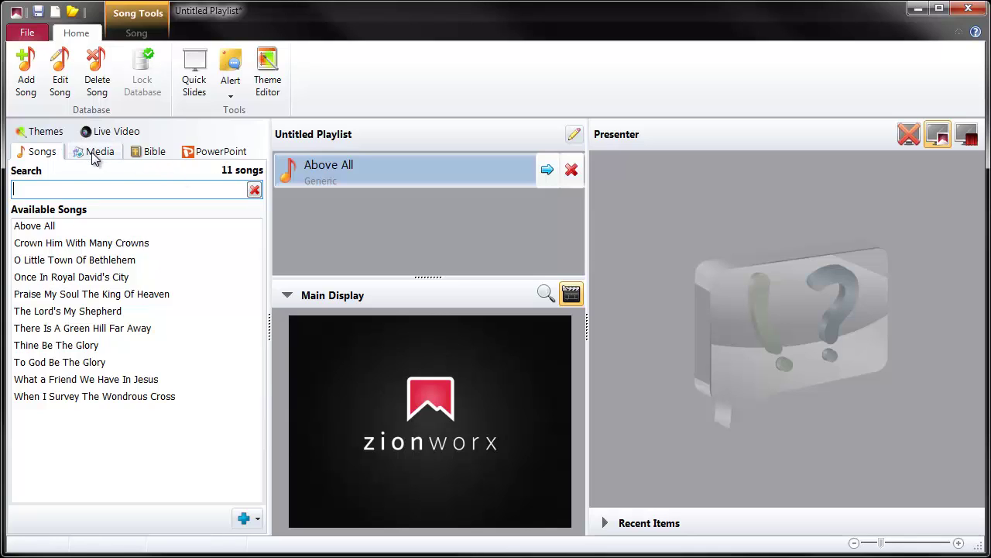
# Apply the White on Black theme to the Above All playlist item and return to the song list
pyautogui.click(40, 131)
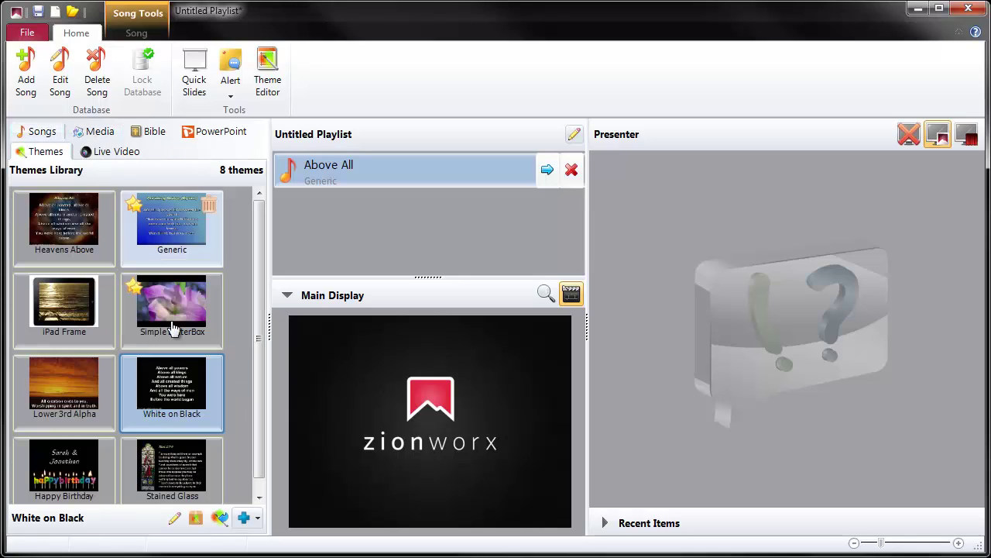
pyautogui.doubleClick(176, 396)
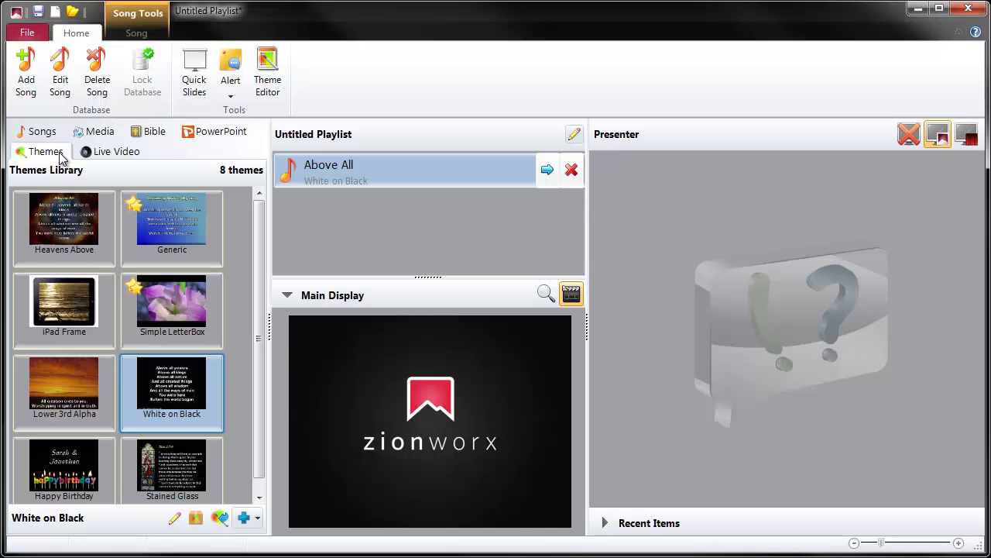
pyautogui.click(37, 132)
# Load Above All into the presenter, show its lyrics on the main display, and step through the four slides back to the first
pyautogui.click(548, 170)
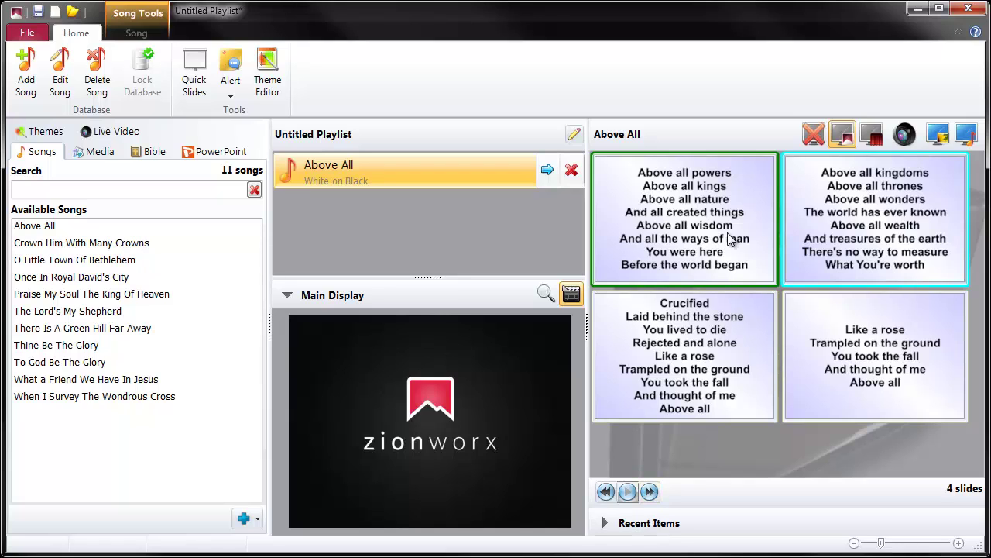
pyautogui.click(967, 135)
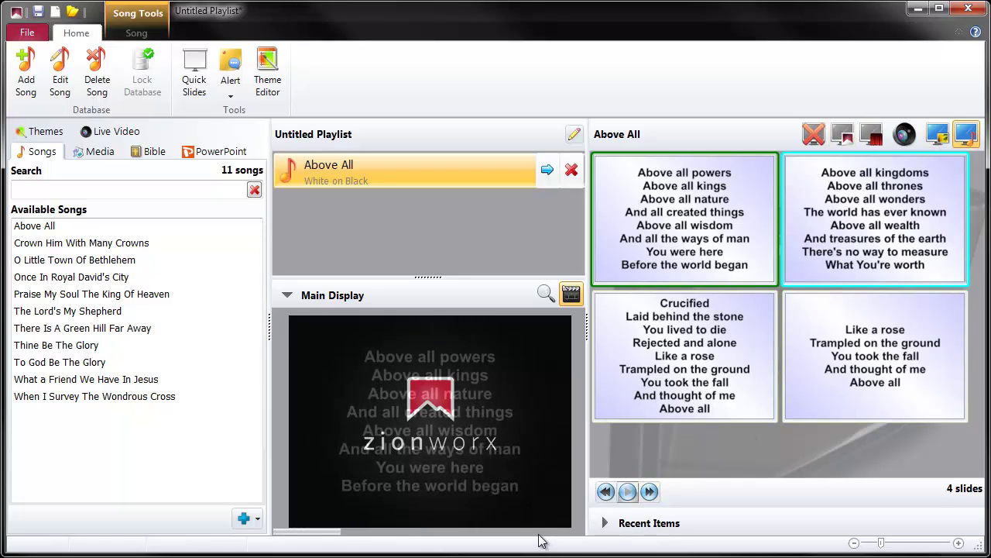
pyautogui.click(819, 228)
pyautogui.click(702, 395)
pyautogui.click(860, 350)
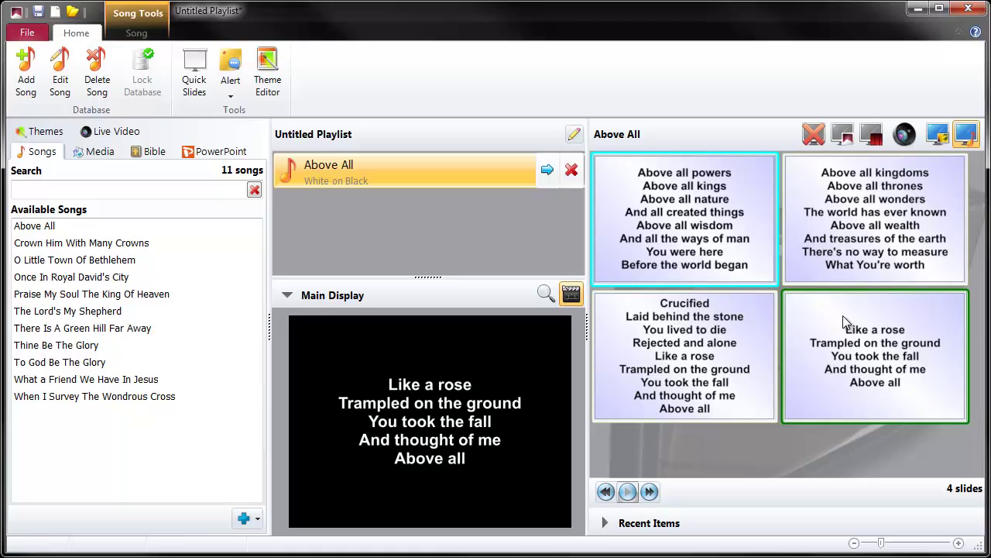
pyautogui.click(699, 255)
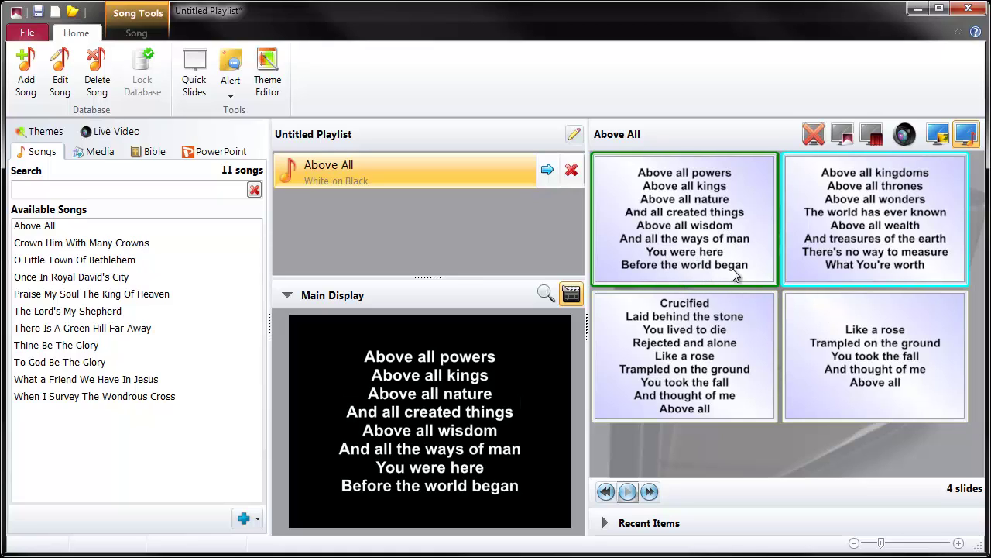
# Delete the Above All item from the playlist
pyautogui.click(574, 171)
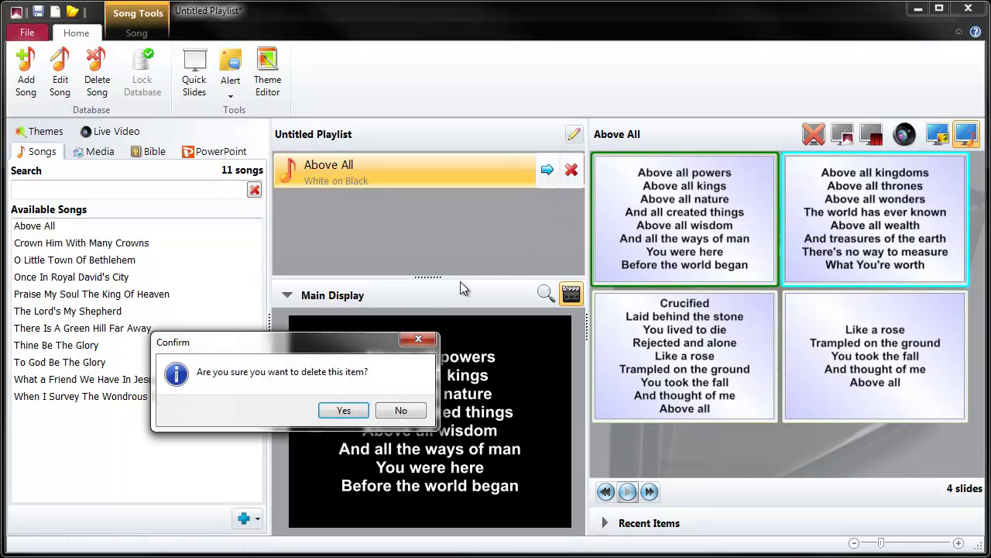
pyautogui.click(345, 410)
# Open Above All from the song database for editing and mark the "Crucified" section as Chorus
pyautogui.click(59, 78)
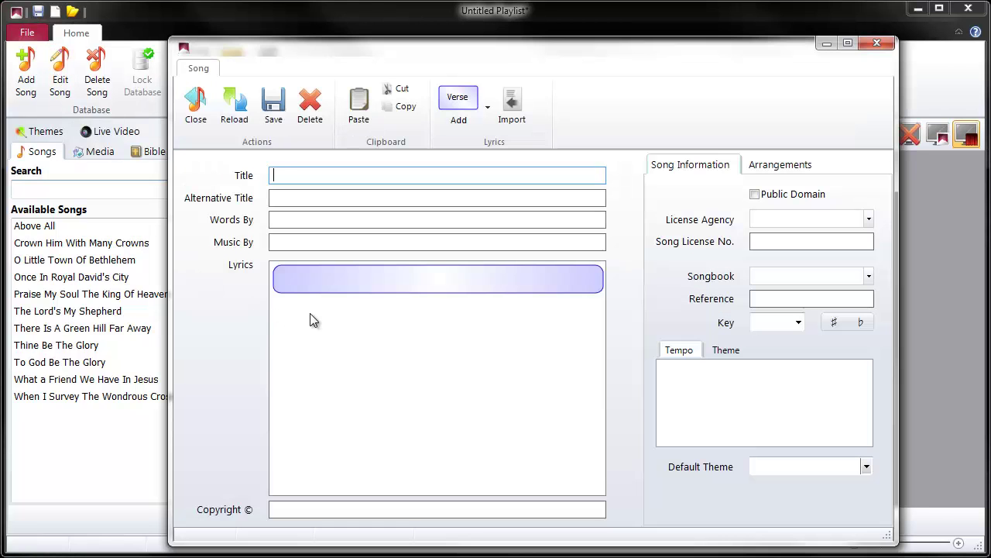
pyautogui.click(877, 42)
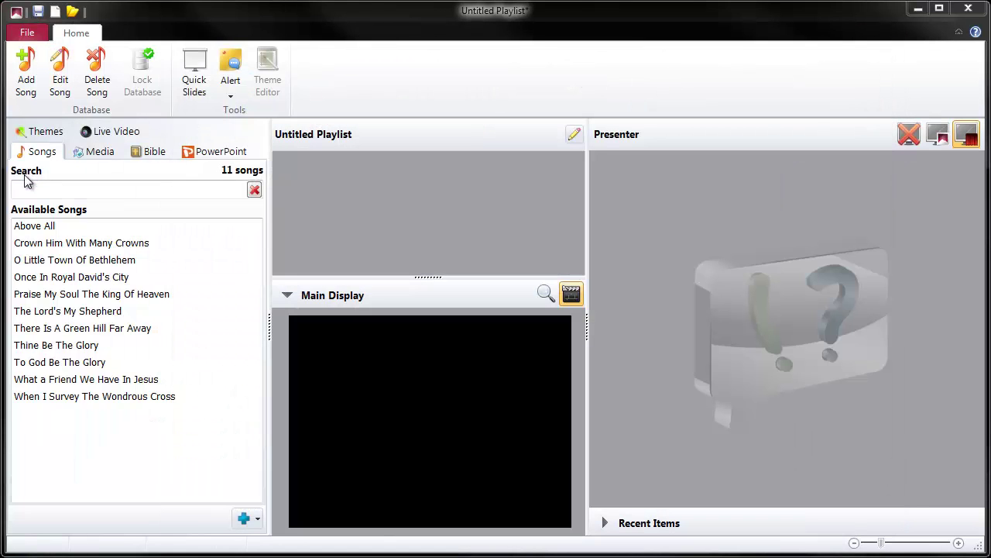
pyautogui.click(54, 226)
pyautogui.click(66, 91)
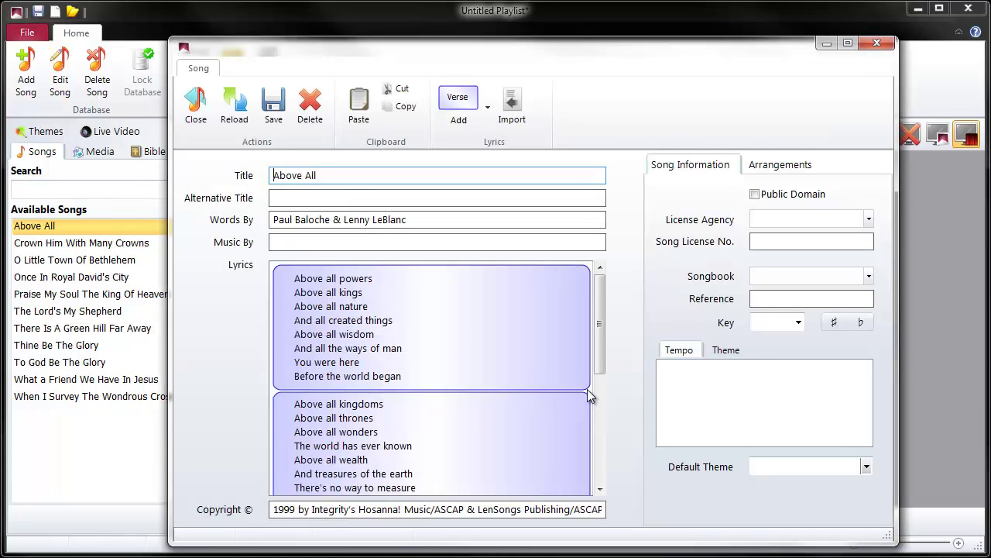
pyautogui.moveTo(600, 332); pyautogui.dragTo(598, 426)
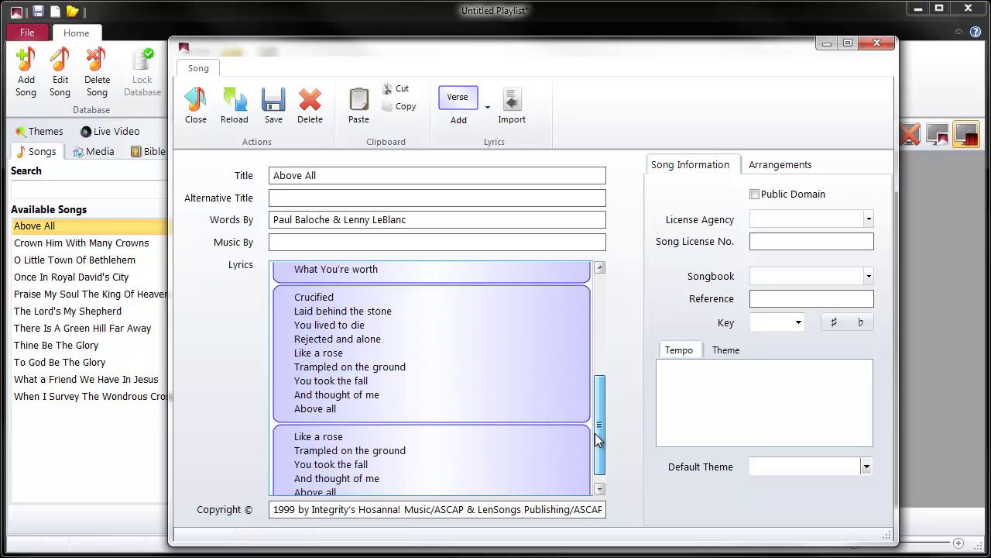
pyautogui.rightClick(411, 326)
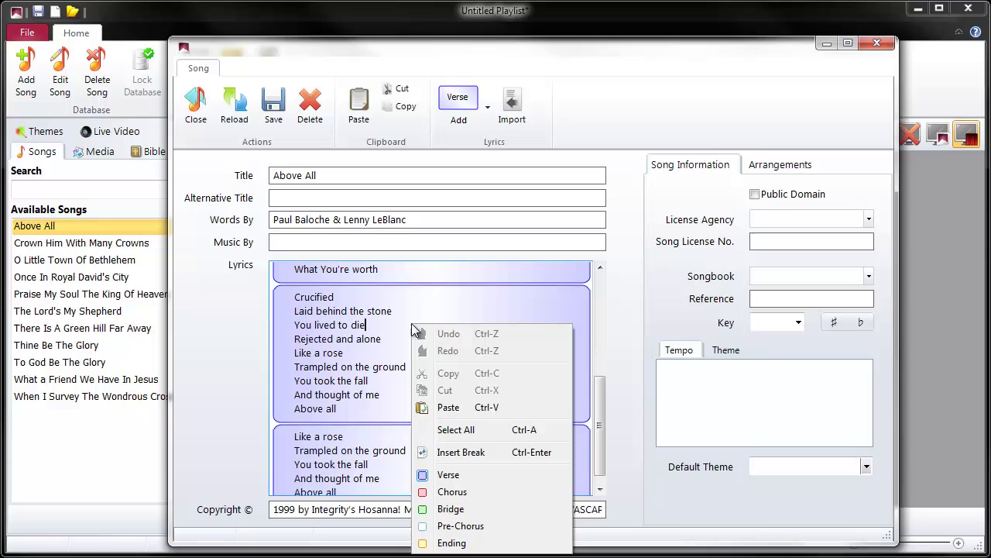
pyautogui.click(449, 493)
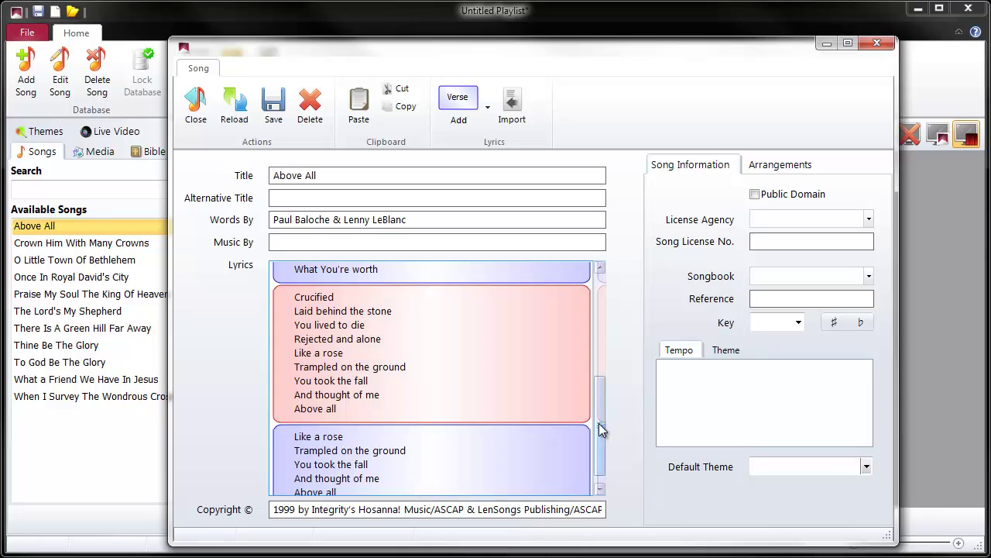
# Mark the last lyrics section, starting "Like a rose", as Ending and save the song
pyautogui.scroll(-1, 602, 434)
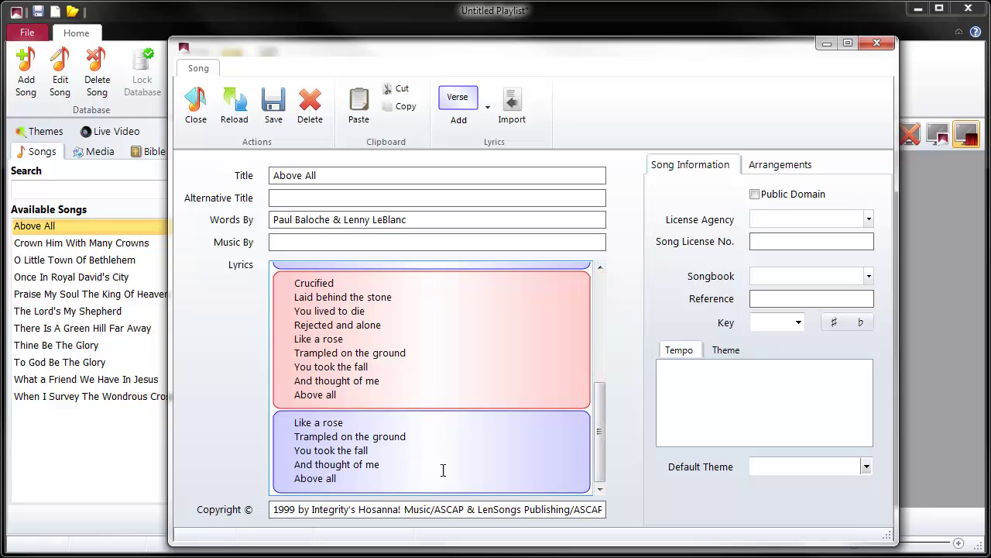
pyautogui.rightClick(439, 435)
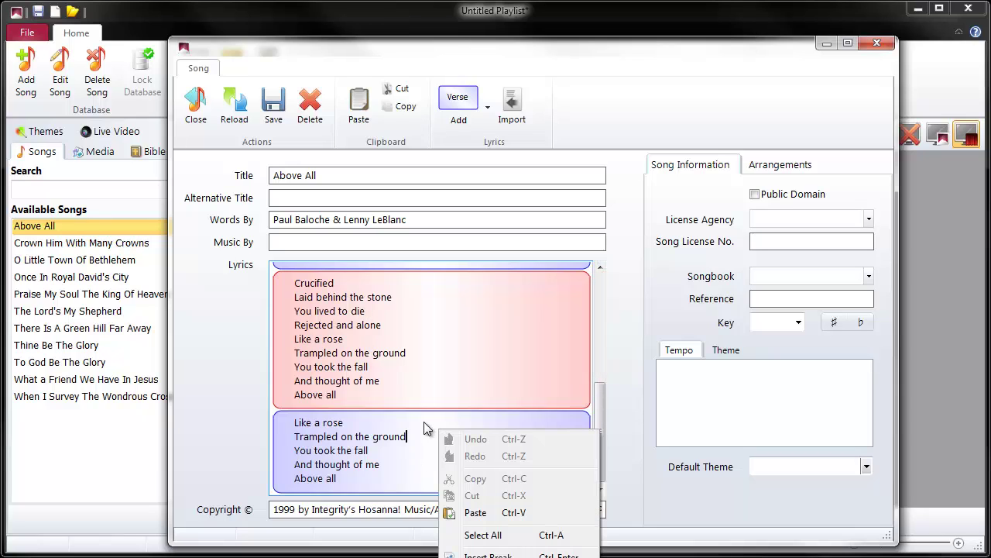
pyautogui.rightClick(424, 420)
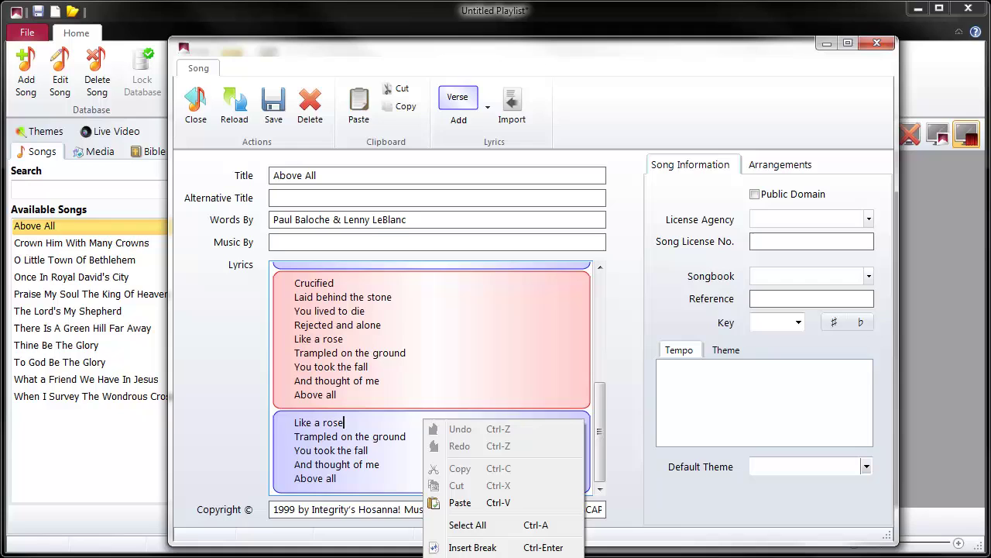
pyautogui.press('Escape')
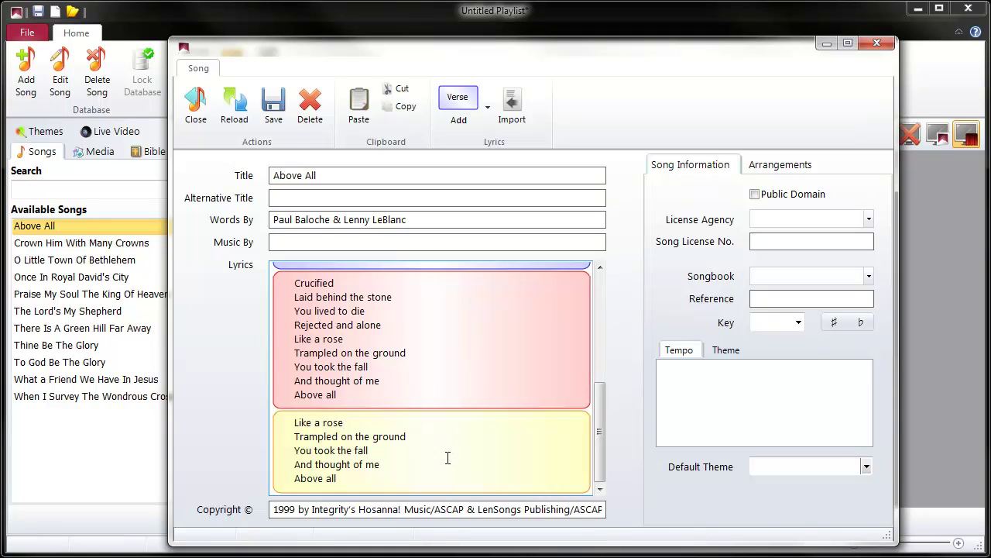
pyautogui.moveTo(597, 441); pyautogui.dragTo(589, 306)
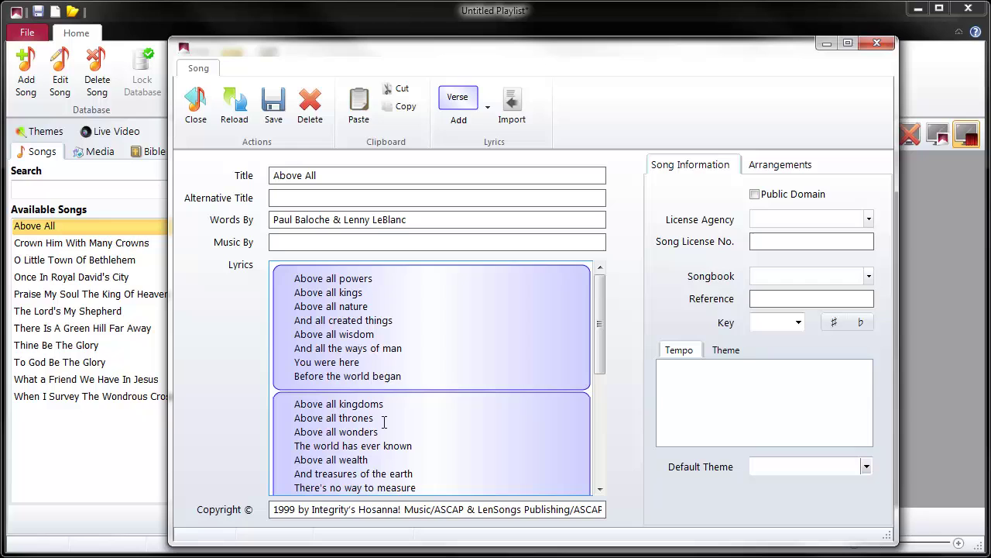
pyautogui.click(269, 115)
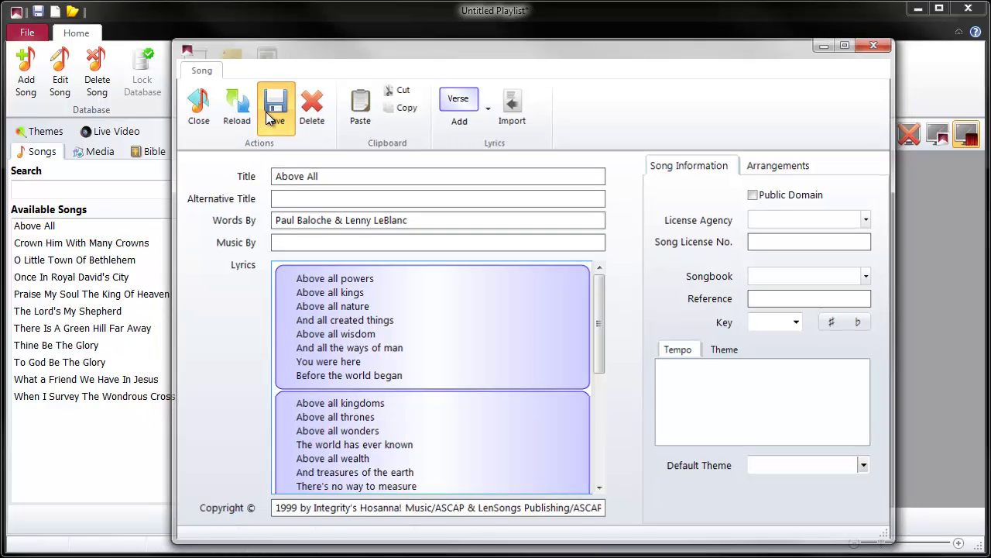
# Add Above All to the playlist with the White on Black theme and load its slides into the presenter
pyautogui.doubleClick(42, 227)
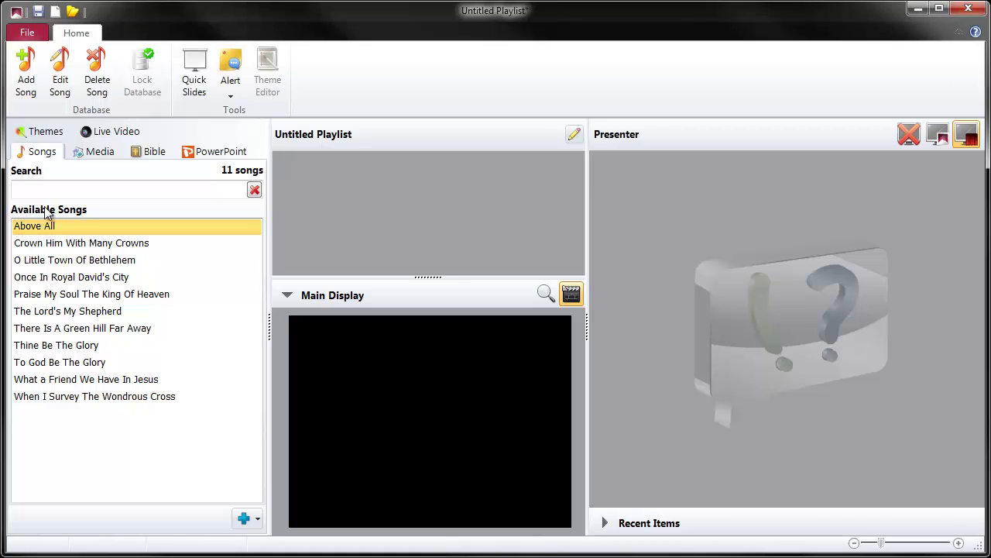
pyautogui.click(43, 131)
pyautogui.click(170, 399)
pyautogui.click(33, 133)
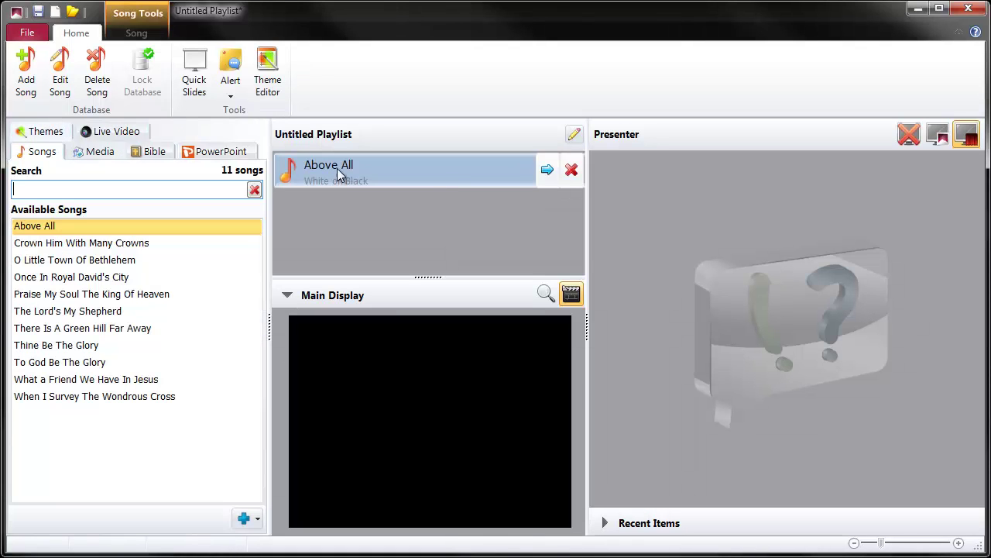
pyautogui.click(549, 171)
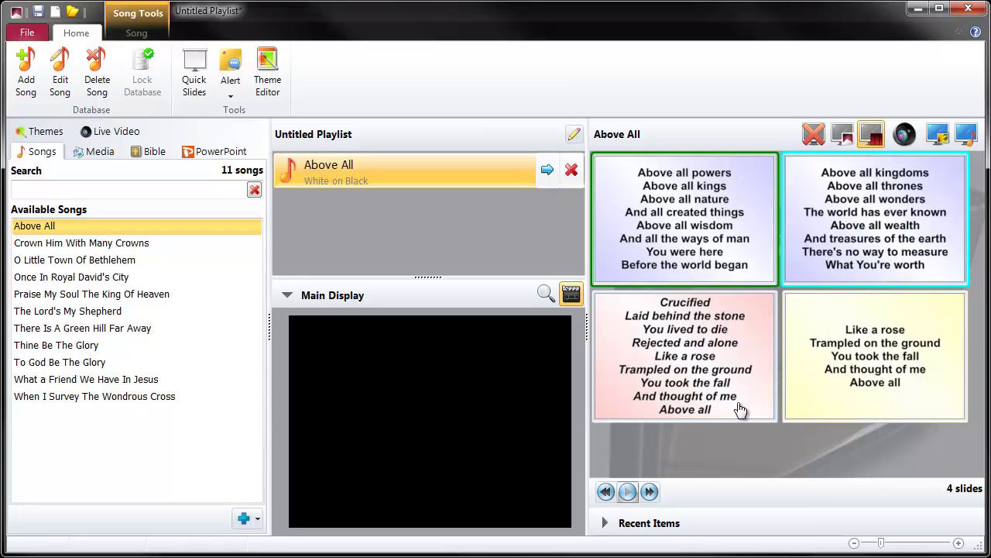
# Delete the Above All item from the playlist
pyautogui.click(572, 169)
pyautogui.click(324, 415)
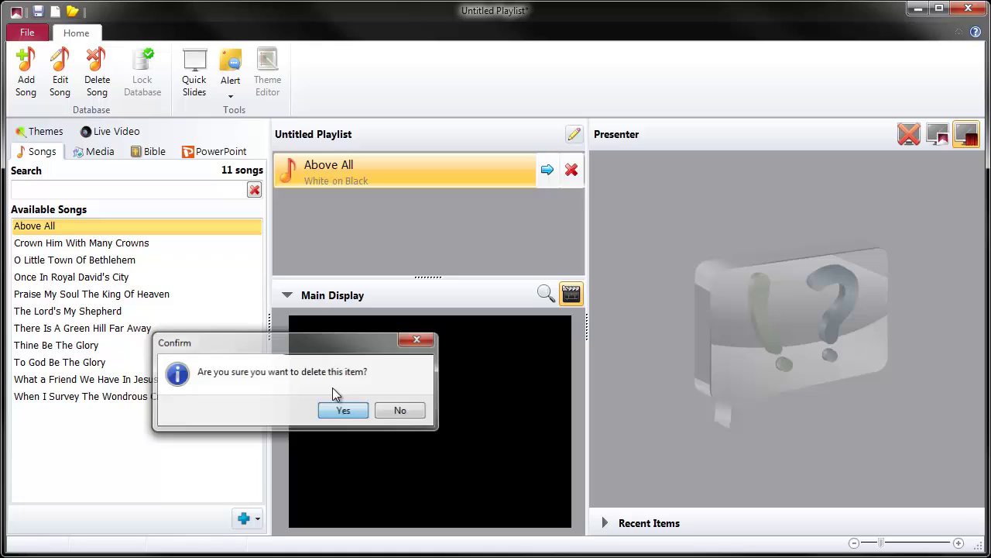
# Open Above All for editing, misspell "behind" as "bhind" in the Chorus and save the song
pyautogui.click(66, 80)
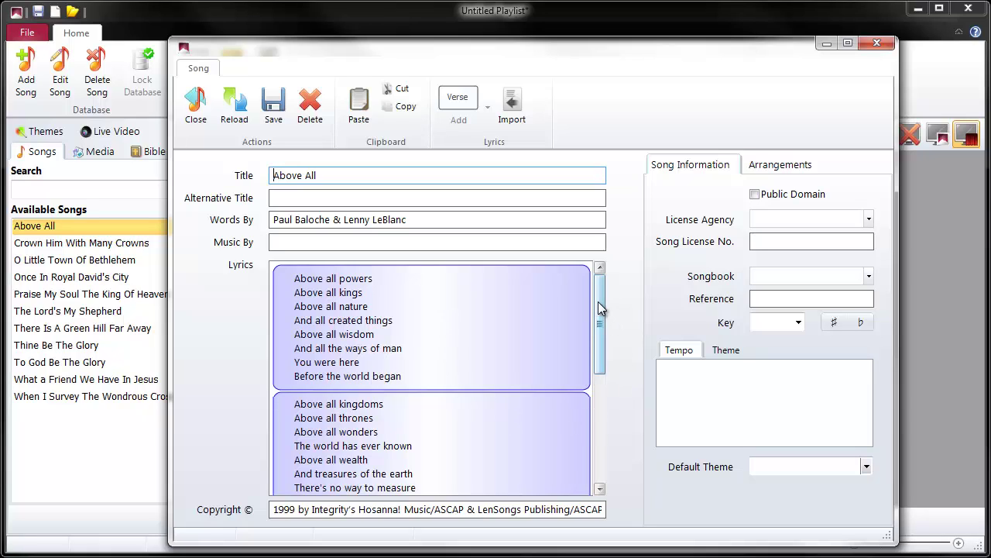
pyautogui.moveTo(598, 301); pyautogui.dragTo(599, 389)
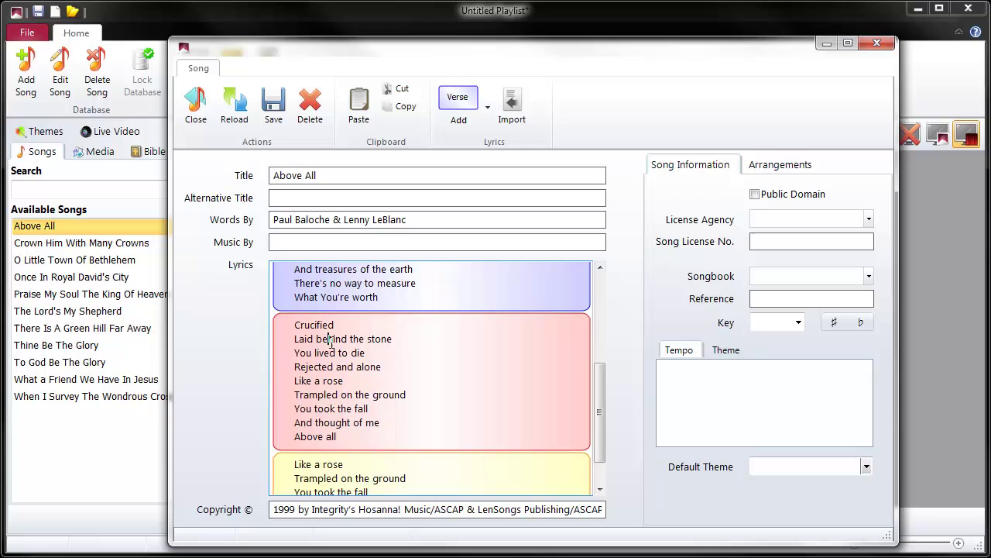
pyautogui.press('BackSpace')
pyautogui.click(281, 116)
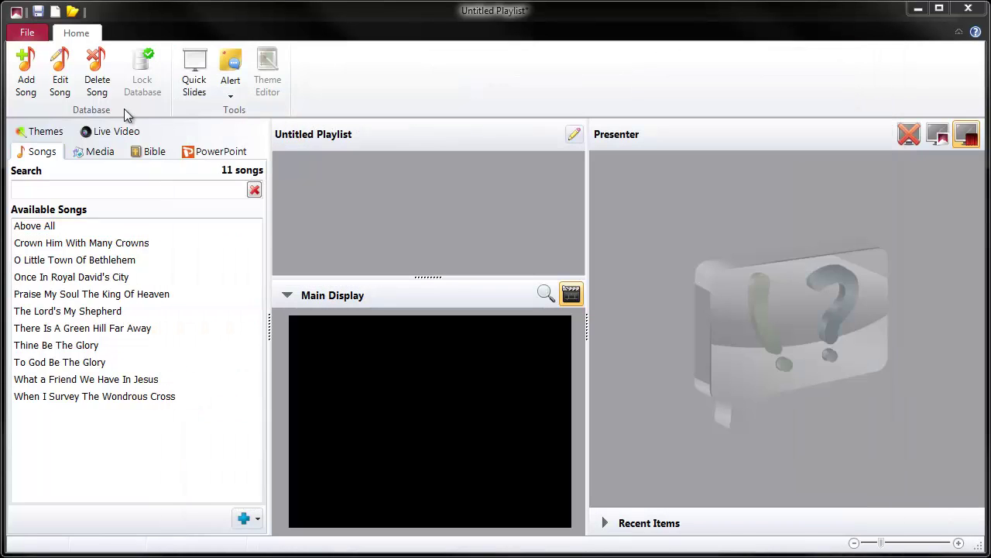
# Open Above All for editing, create an arrangement named Normal and make it the default arrangement
pyautogui.click(61, 226)
pyautogui.click(58, 98)
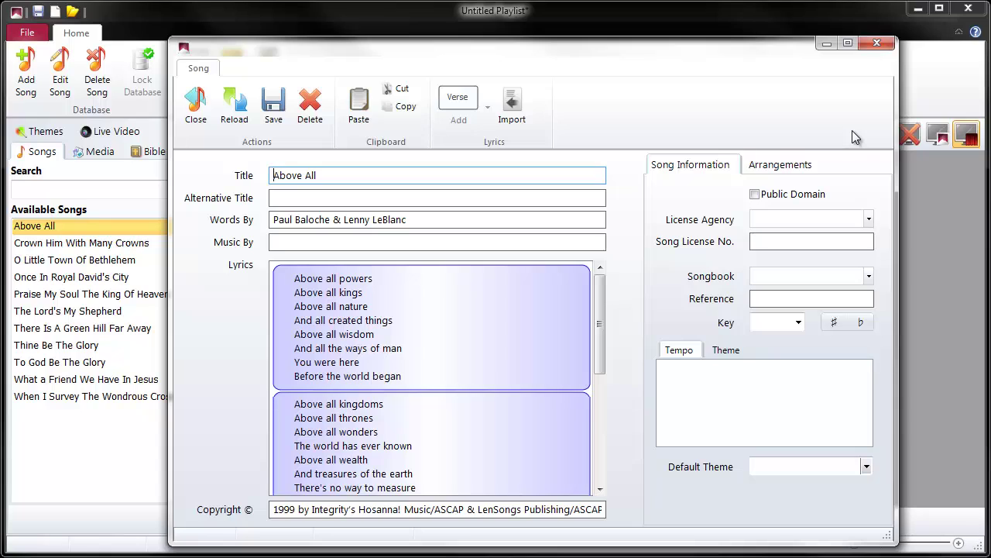
pyautogui.click(799, 164)
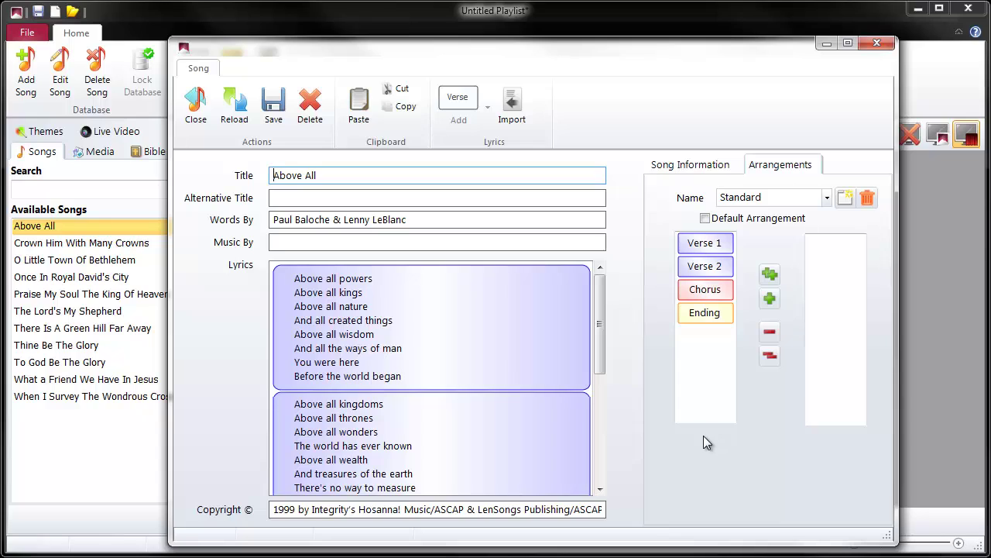
pyautogui.click(848, 200)
pyautogui.doubleClick(790, 200)
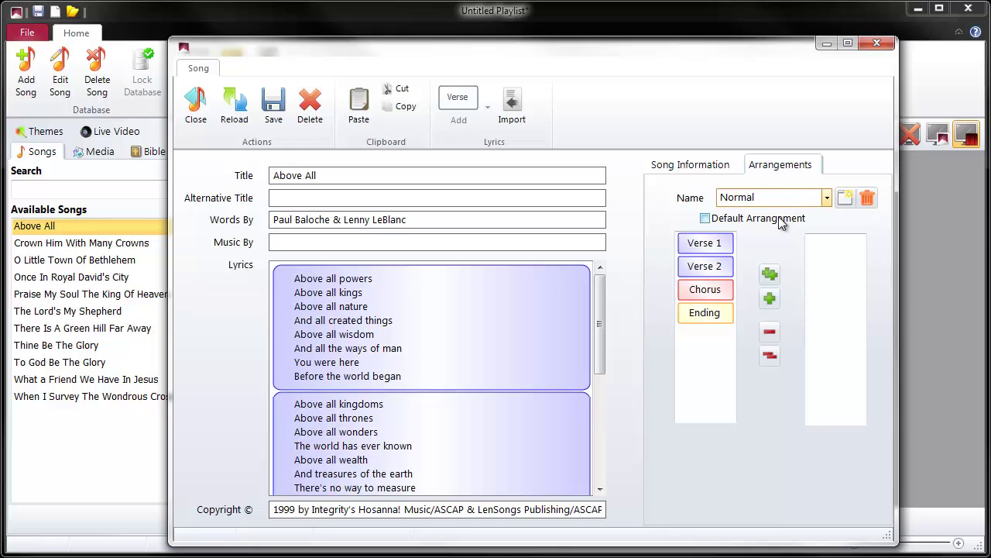
pyautogui.press('Return')
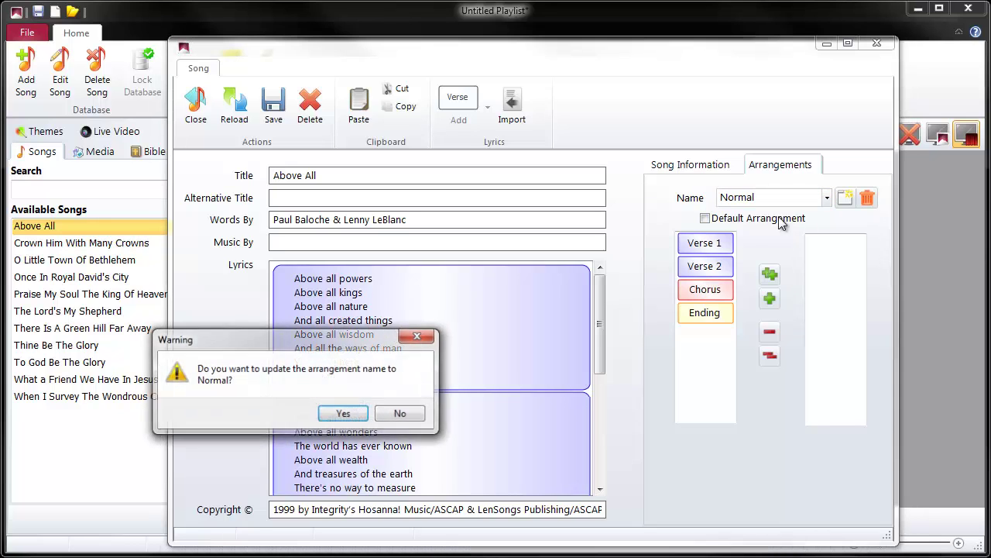
pyautogui.moveTo(336, 343); pyautogui.dragTo(642, 251)
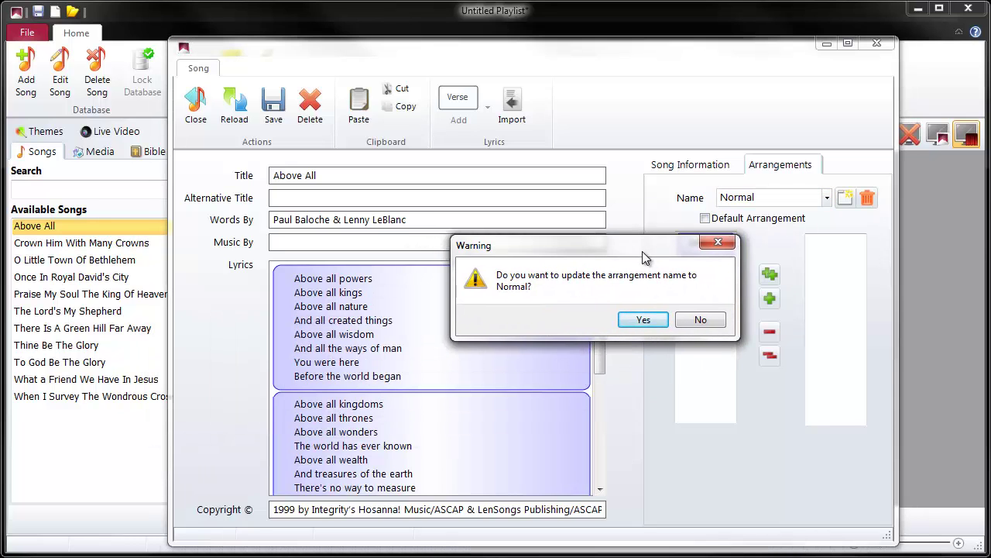
pyautogui.click(644, 320)
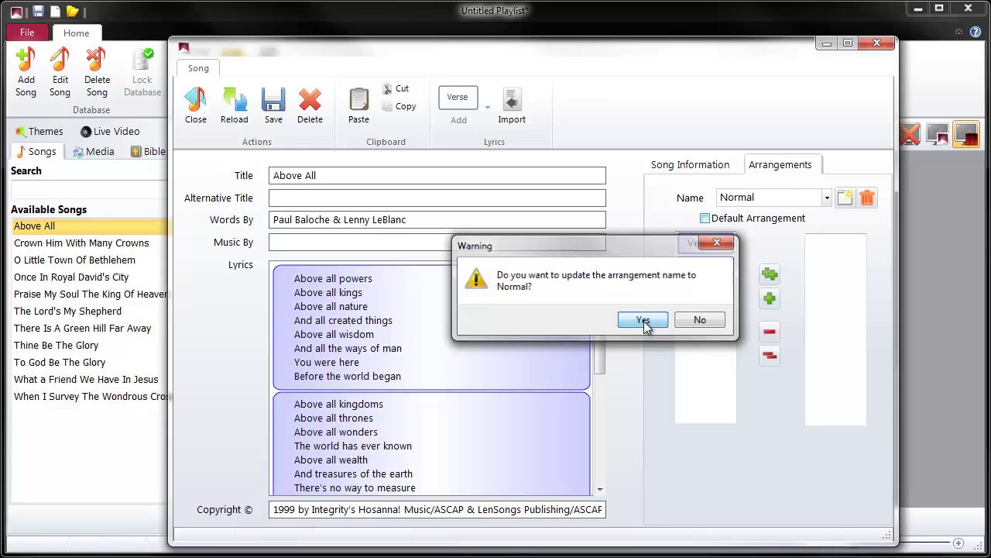
pyautogui.click(705, 219)
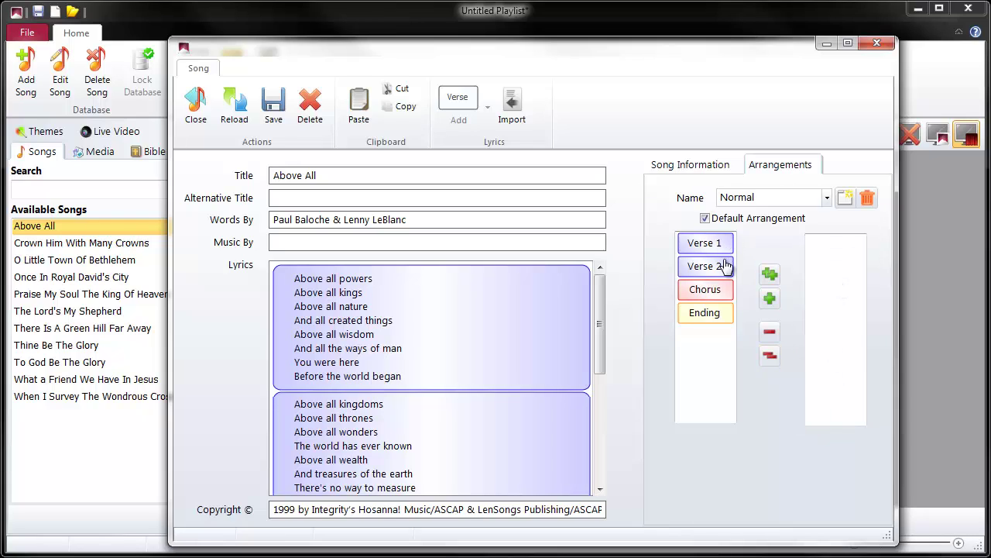
# Order the Normal arrangement as Verse 1, Verse 2, Chorus, Verse 1, Verse 2, Chorus, Chorus, Ending and save the song
pyautogui.click(771, 275)
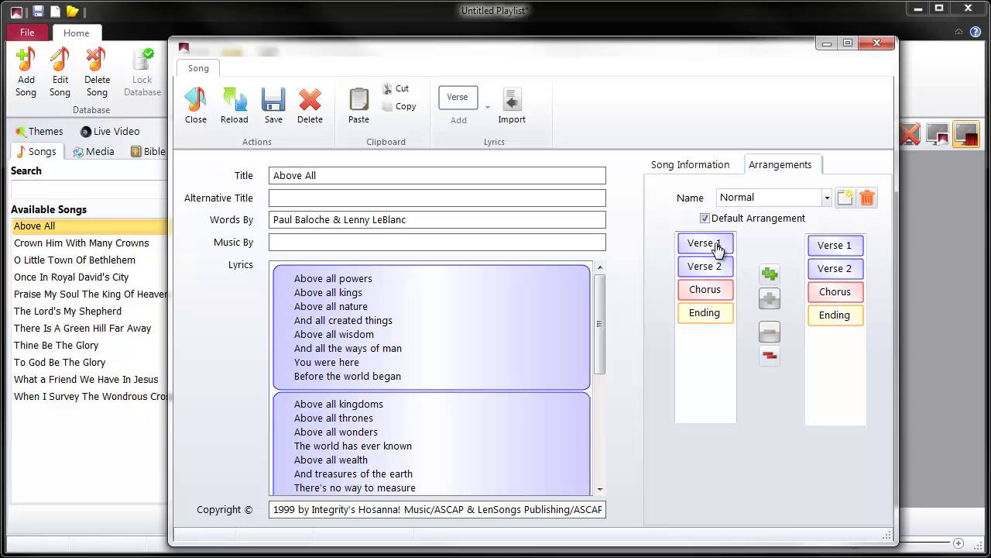
pyautogui.moveTo(718, 246); pyautogui.dragTo(835, 350)
pyautogui.moveTo(720, 266); pyautogui.dragTo(842, 372)
pyautogui.moveTo(828, 316); pyautogui.dragTo(833, 393)
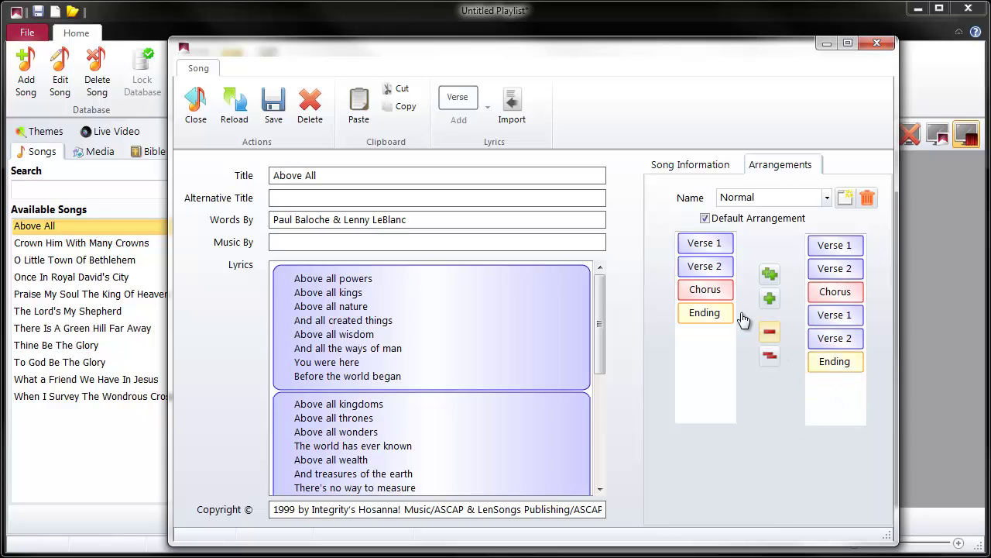
pyautogui.moveTo(705, 289); pyautogui.dragTo(834, 363)
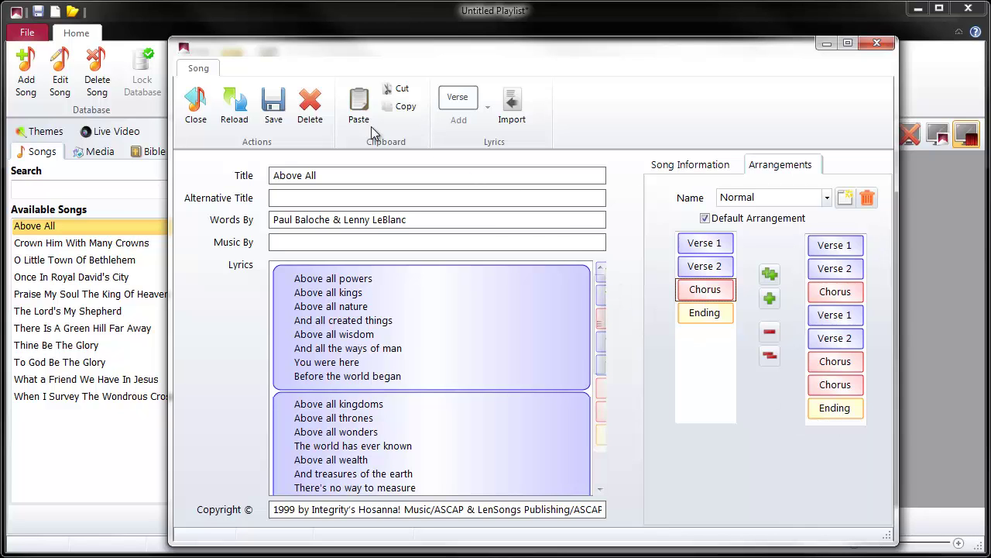
pyautogui.click(283, 103)
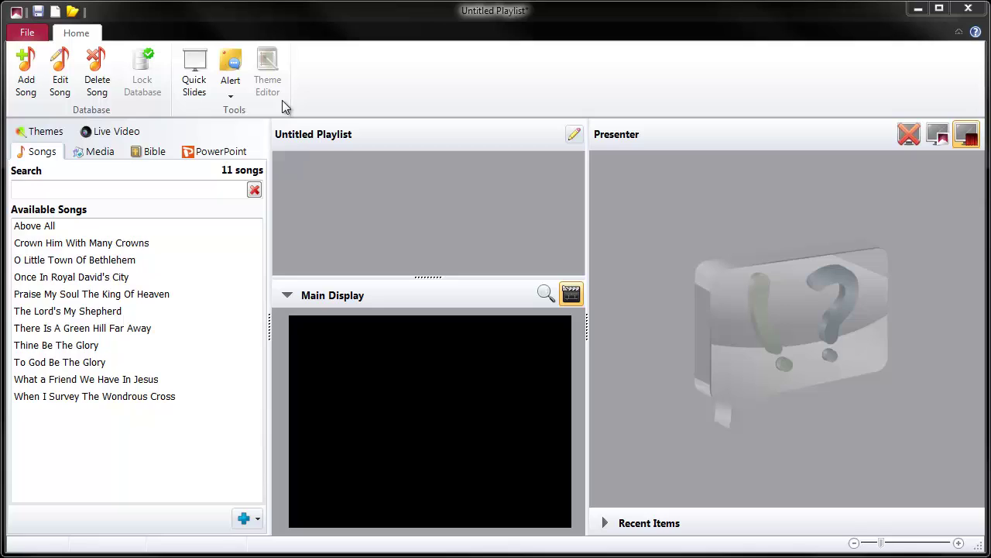
# Add Above All to the playlist with the White on Black theme and load its slides into the presenter
pyautogui.doubleClick(56, 228)
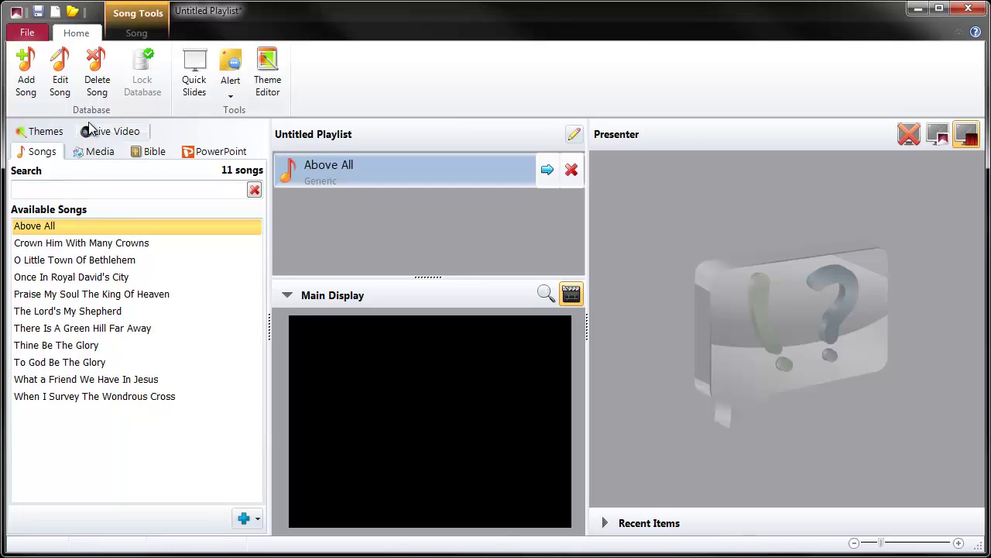
pyautogui.click(54, 132)
pyautogui.click(161, 354)
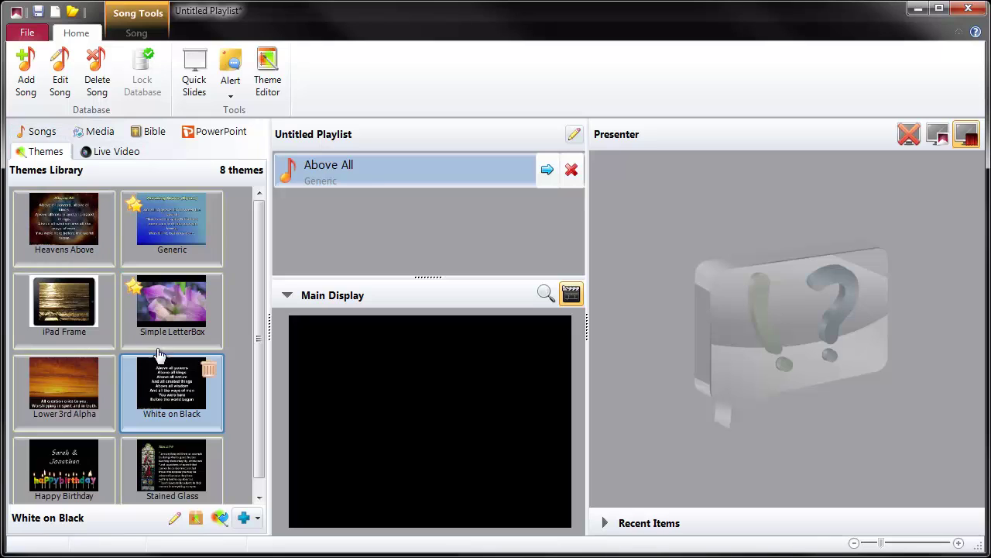
pyautogui.click(42, 131)
pyautogui.click(546, 172)
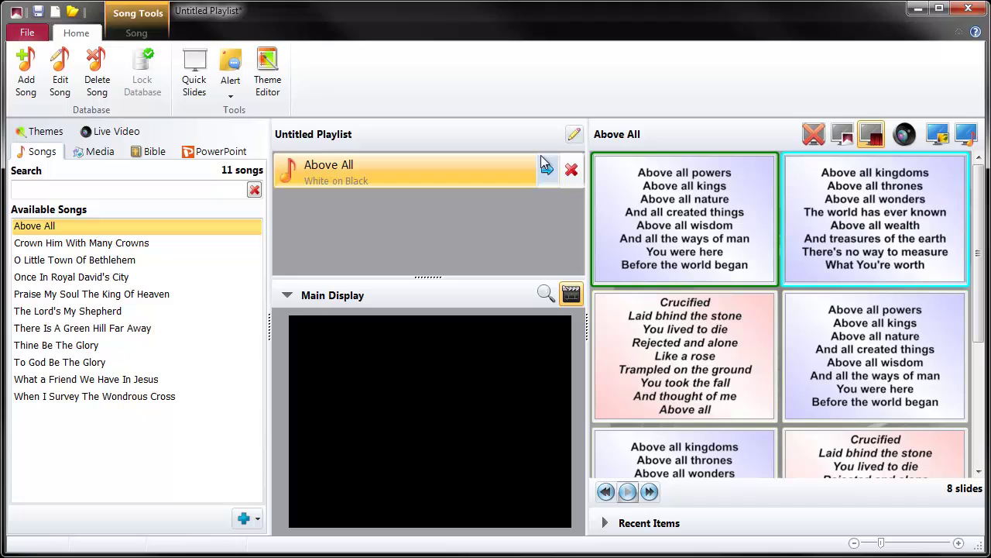
# Select the second Chorus slide and review the order of the arranged slides through to the Ending
pyautogui.click(871, 464)
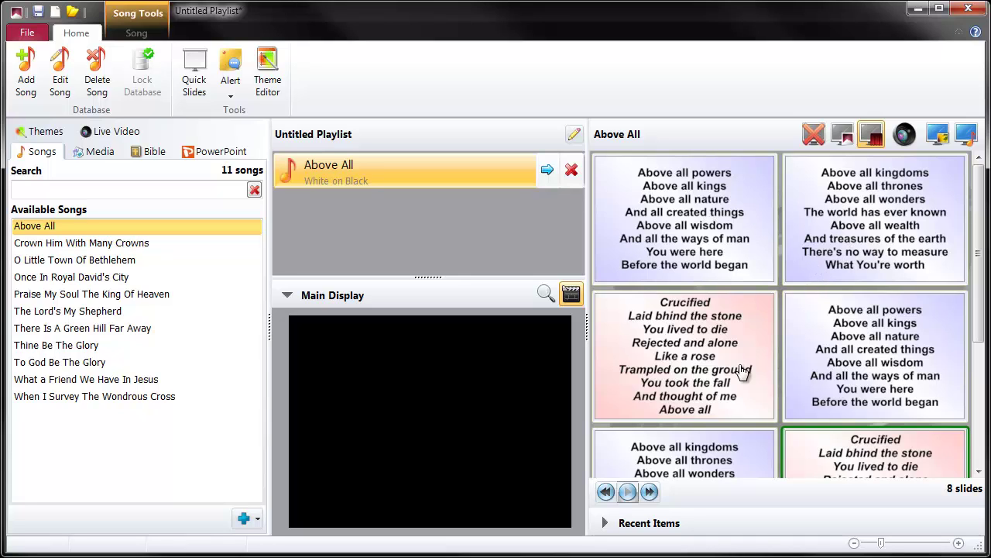
pyautogui.scroll(-3, 981, 251)
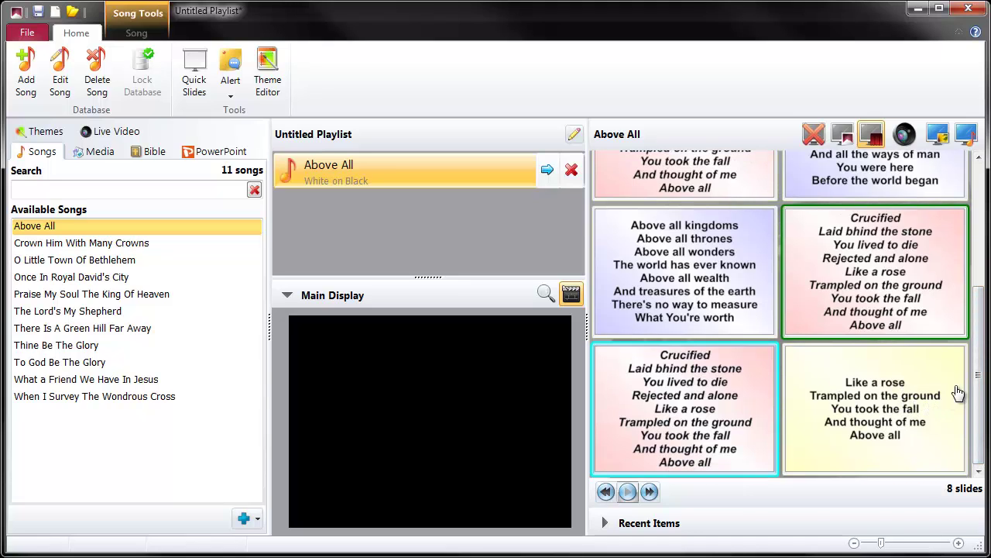
pyautogui.moveTo(979, 379); pyautogui.dragTo(962, 230)
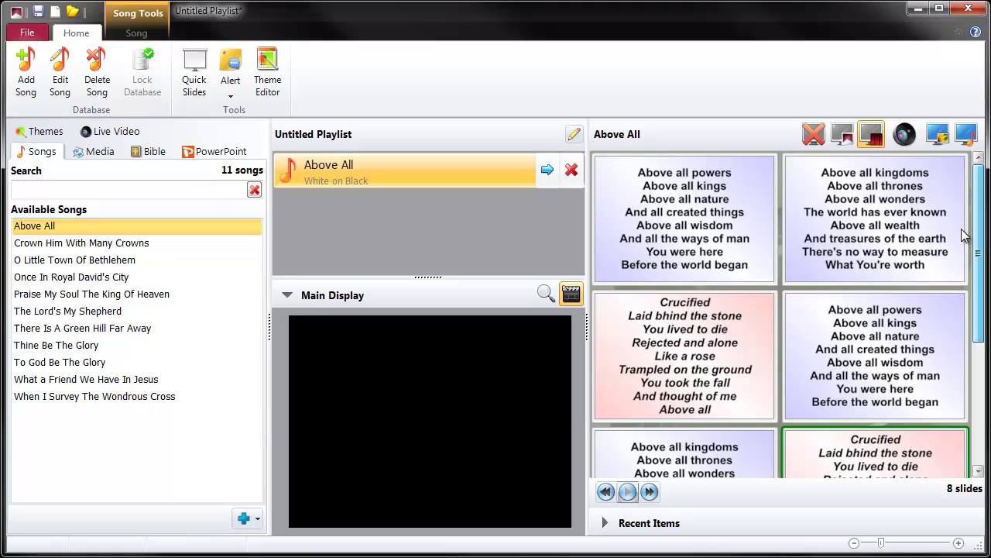
# Show the lyrics on the main display from the first slide, advance through the whole song and continue to the first Chorus
pyautogui.click(669, 207)
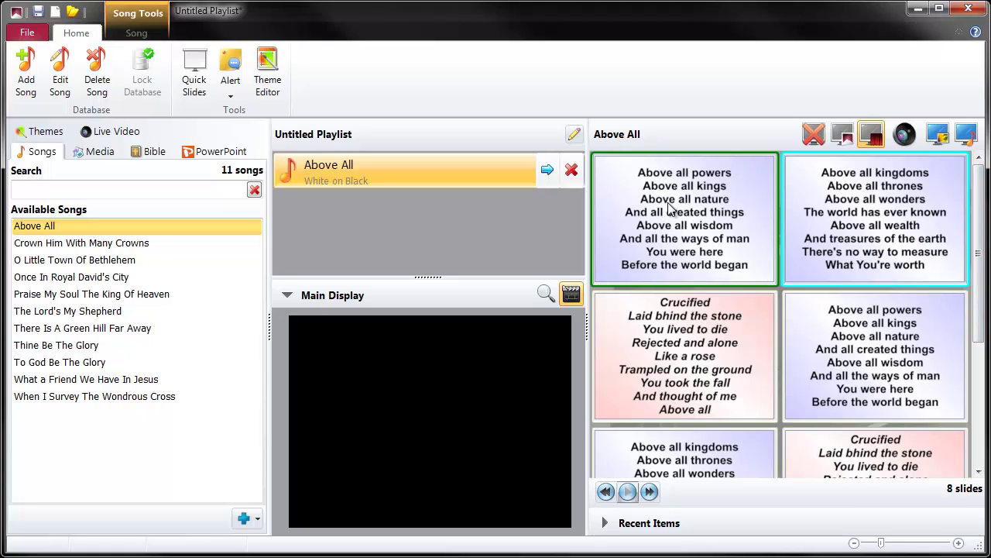
pyautogui.click(967, 135)
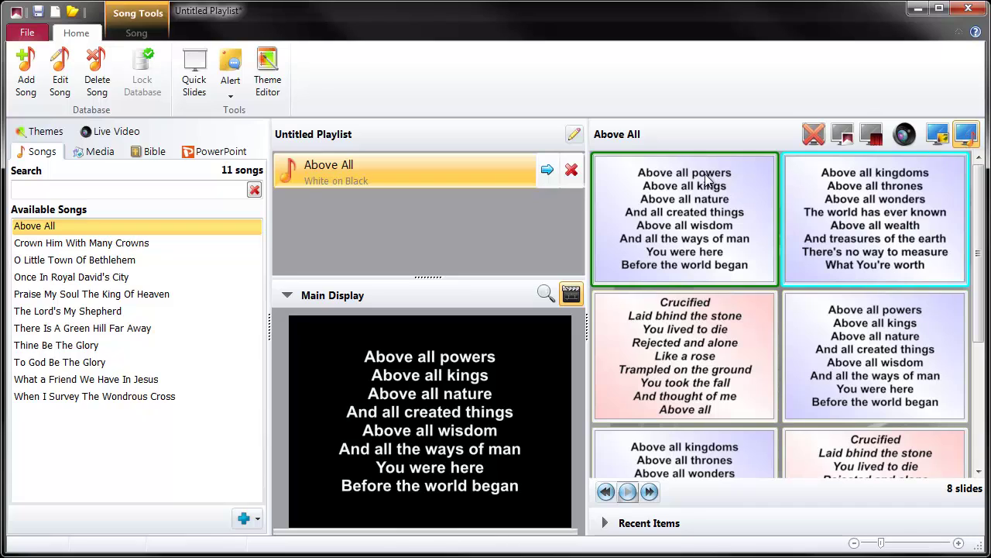
pyautogui.press('Right')
pyautogui.press('Right')
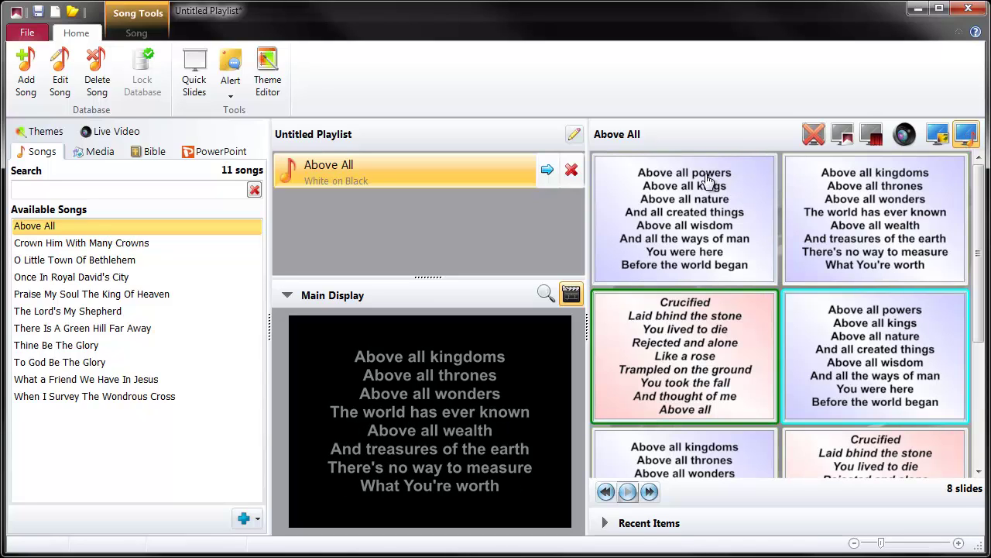
pyautogui.press('Right')
pyautogui.press('Right')
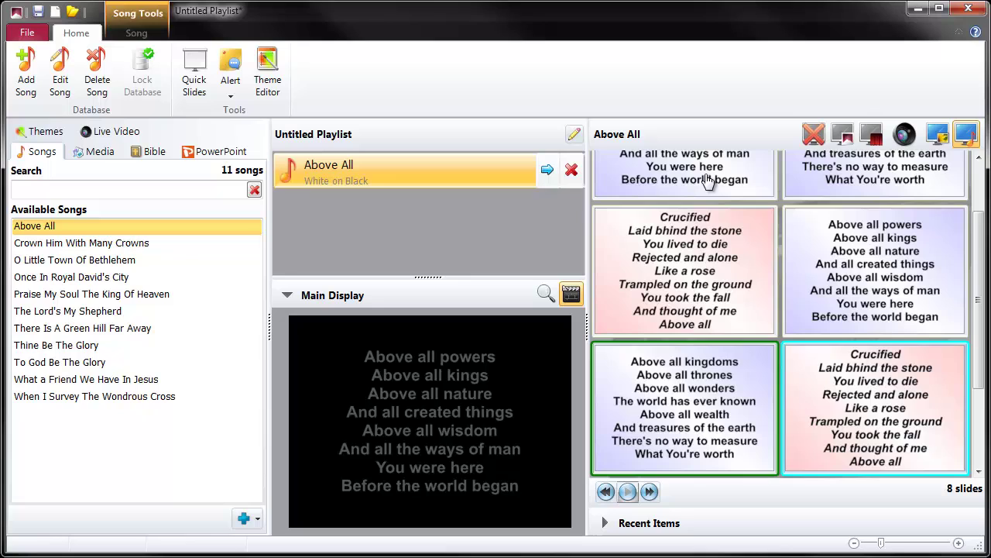
pyautogui.press('Right')
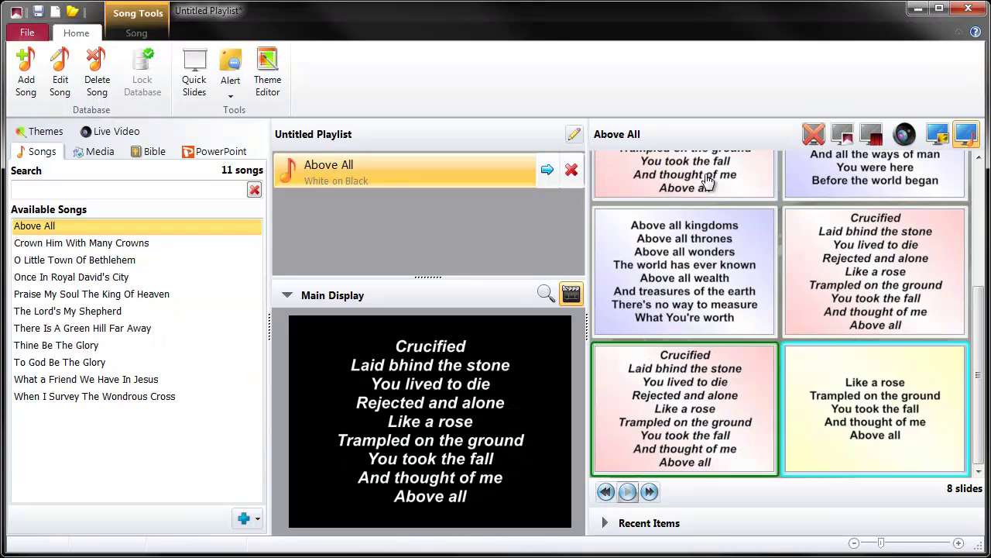
pyautogui.press('Right')
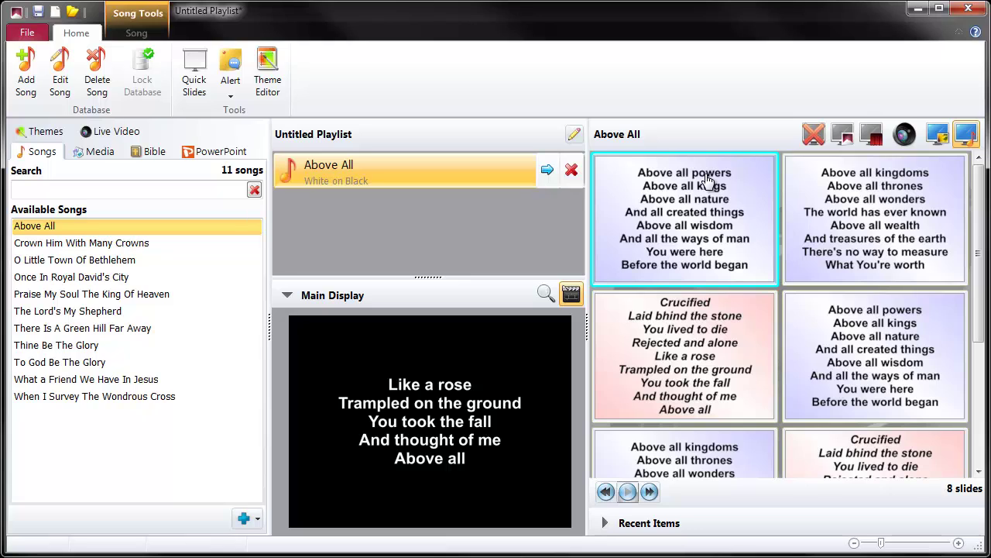
pyautogui.press('Right')
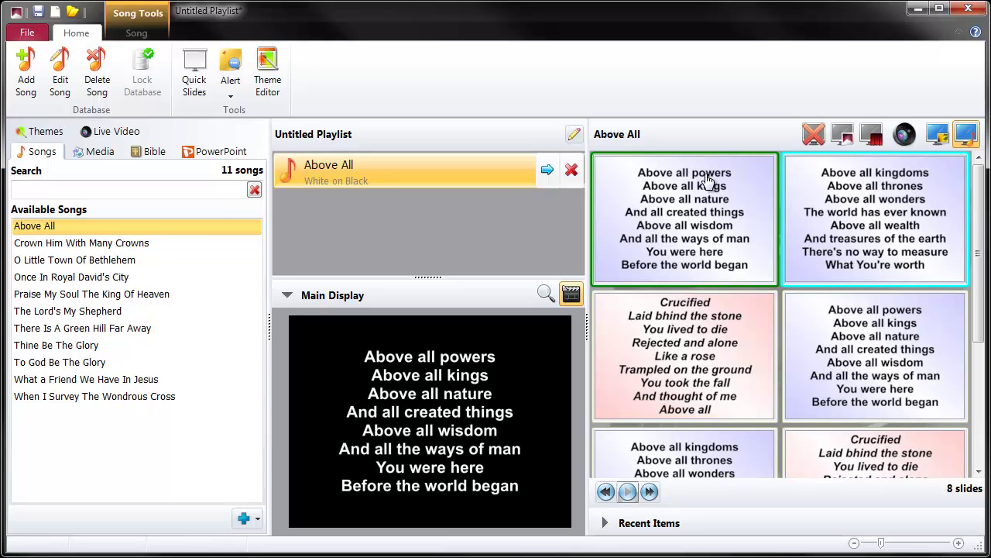
pyautogui.press('Right')
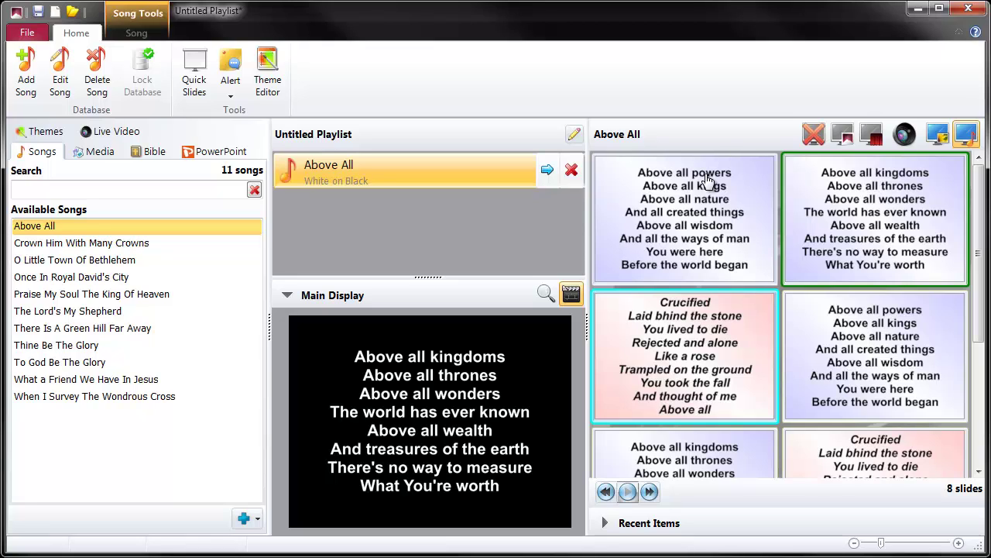
pyautogui.press('Right')
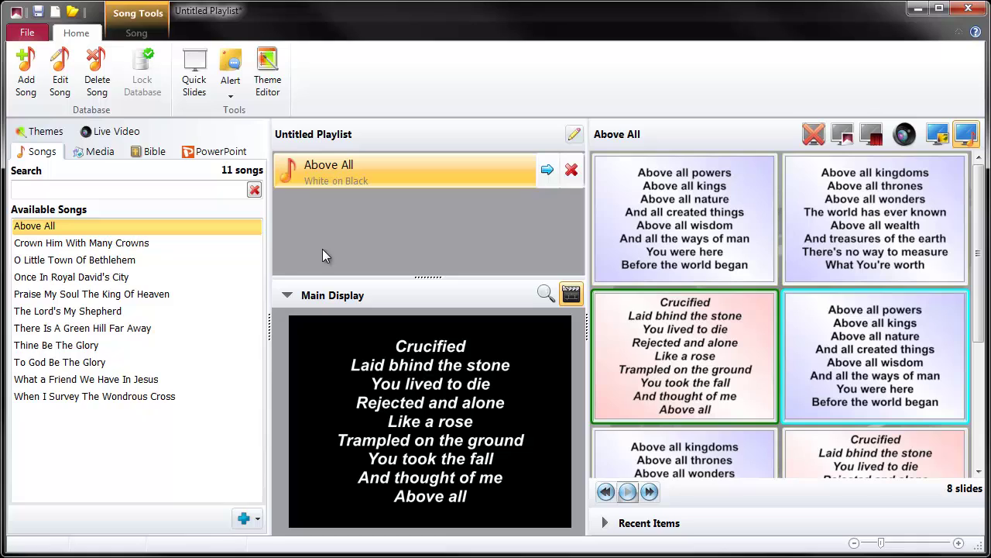
# Correct the misspelled "bhind" to "behind" in the Chorus lyrics of Above All and save the song
pyautogui.click(56, 84)
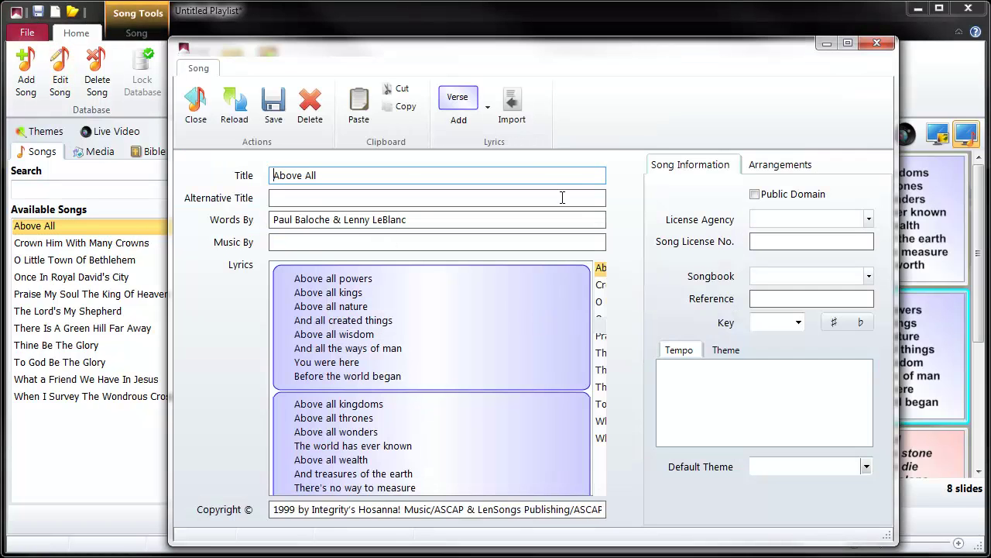
pyautogui.moveTo(484, 54); pyautogui.dragTo(434, 60)
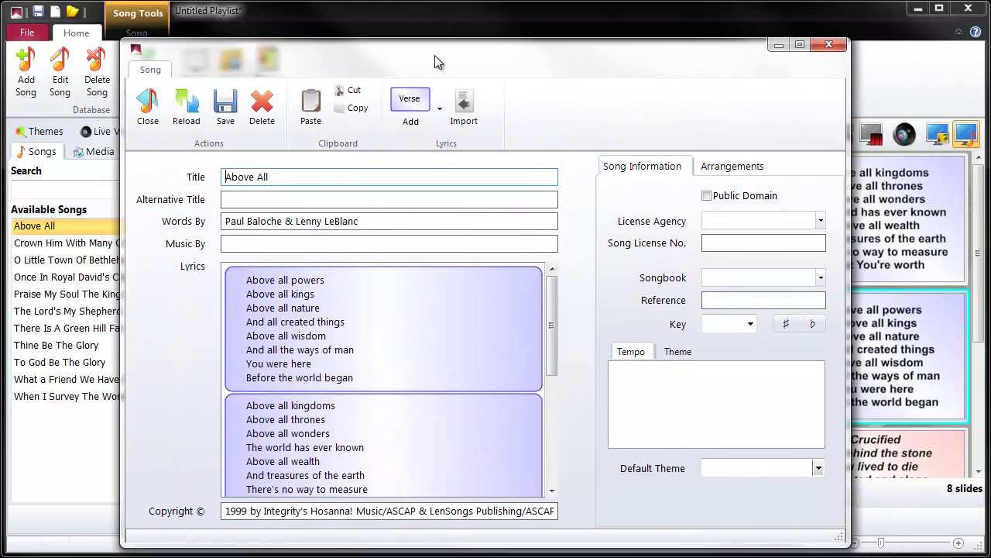
pyautogui.moveTo(556, 310); pyautogui.dragTo(543, 398)
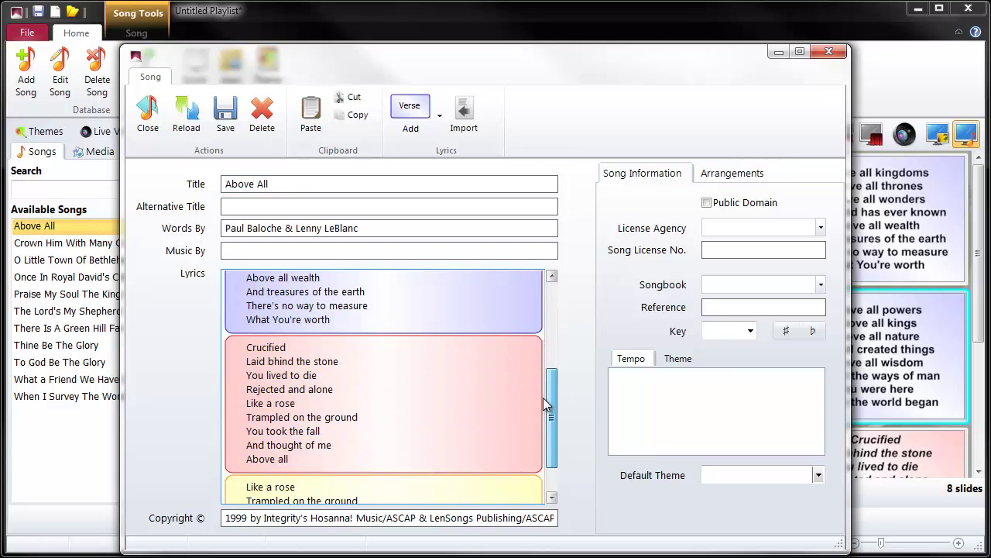
pyautogui.moveTo(634, 66); pyautogui.dragTo(530, 65)
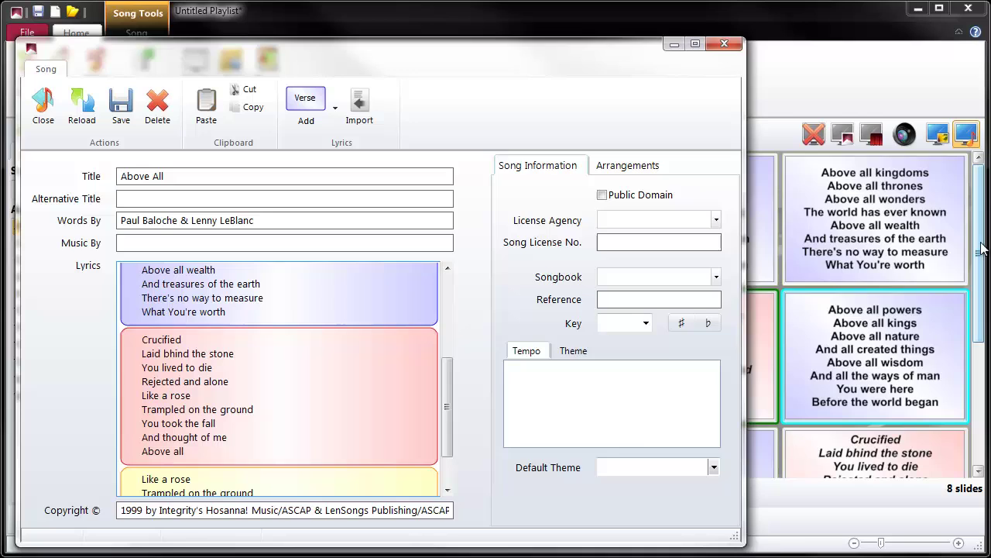
pyautogui.moveTo(458, 55); pyautogui.dragTo(990, 65)
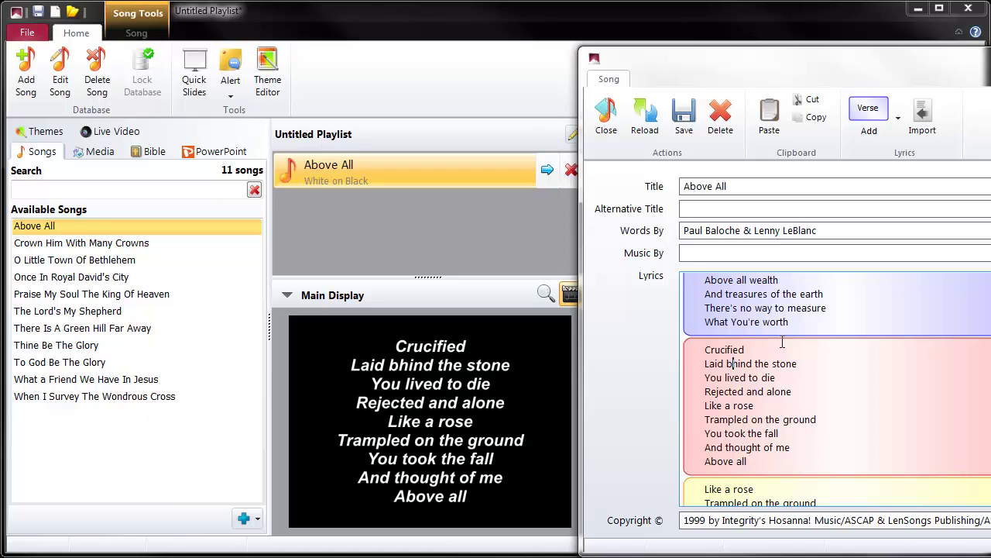
pyautogui.write('e')
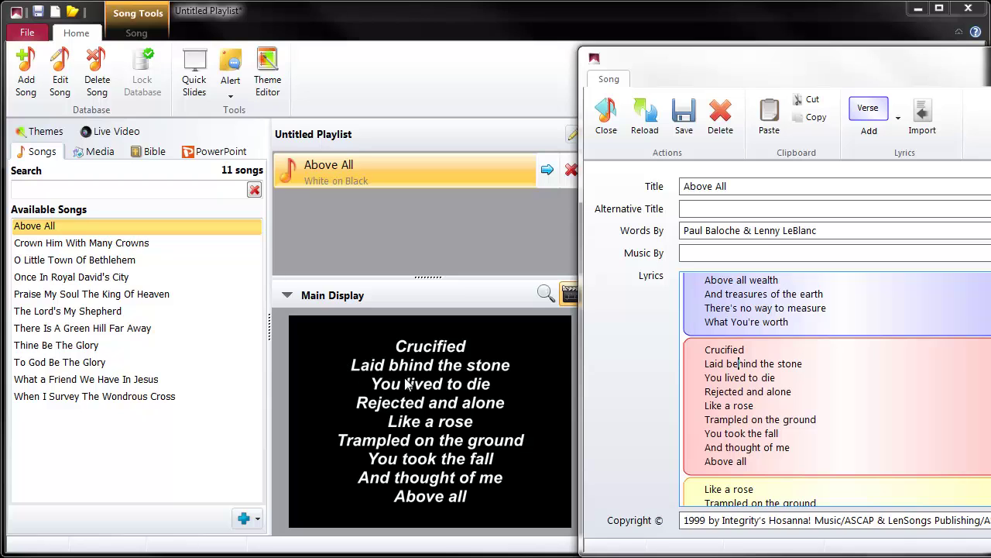
pyautogui.click(682, 116)
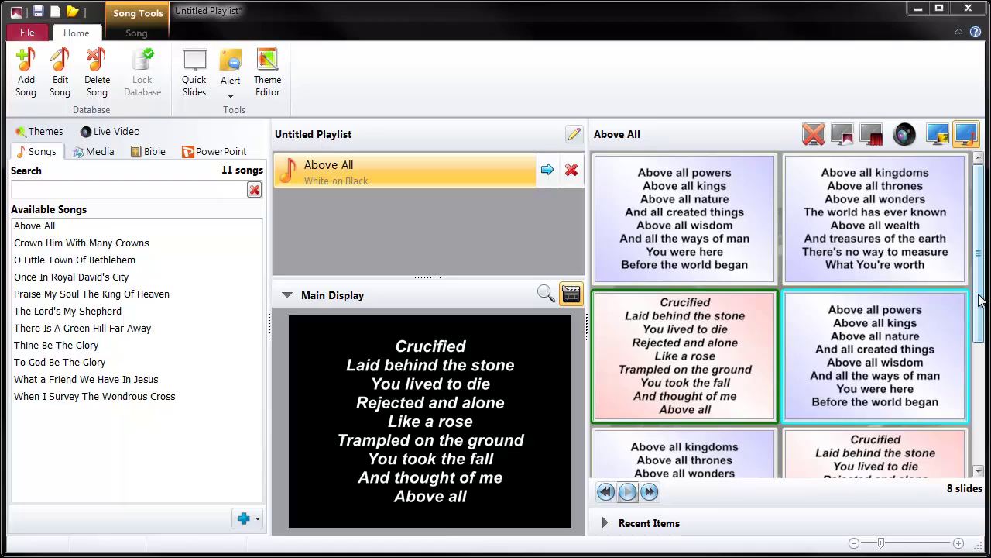
# Present the remaining Above All slides through to the Ending on the main display and return to the first slide
pyautogui.moveTo(979, 304); pyautogui.dragTo(978, 324)
pyautogui.scroll(-4, 969, 346)
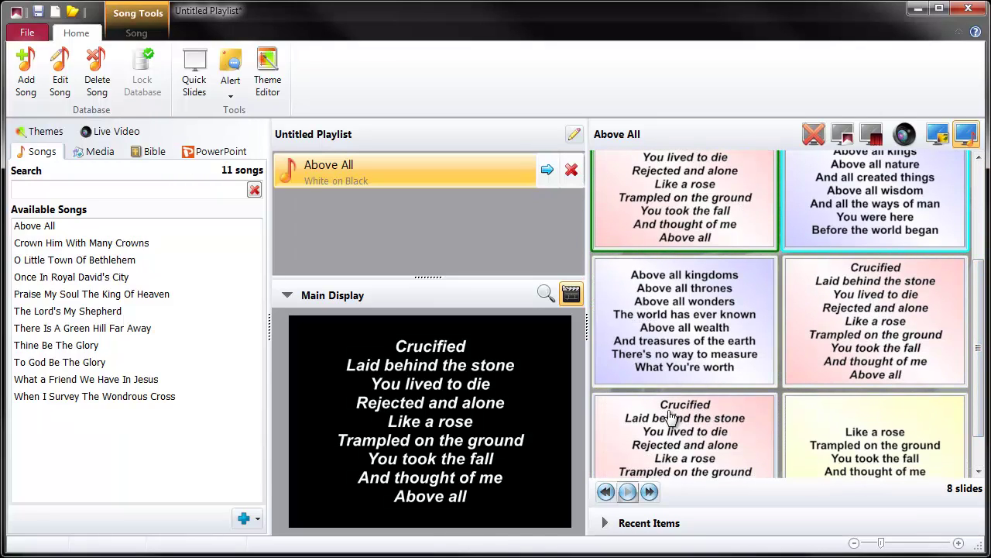
pyautogui.click(885, 304)
pyautogui.click(756, 370)
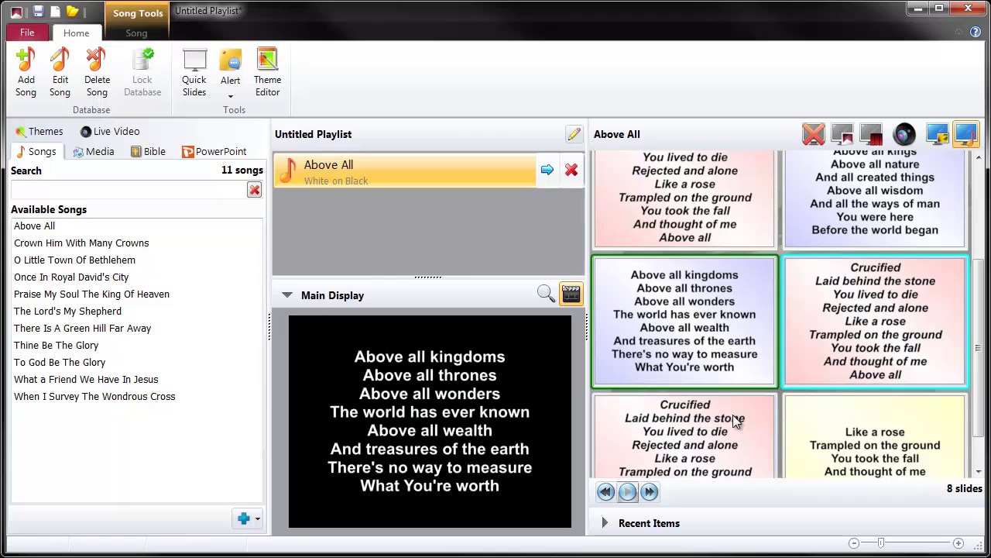
pyautogui.click(838, 406)
pyautogui.scroll(4, 953, 326)
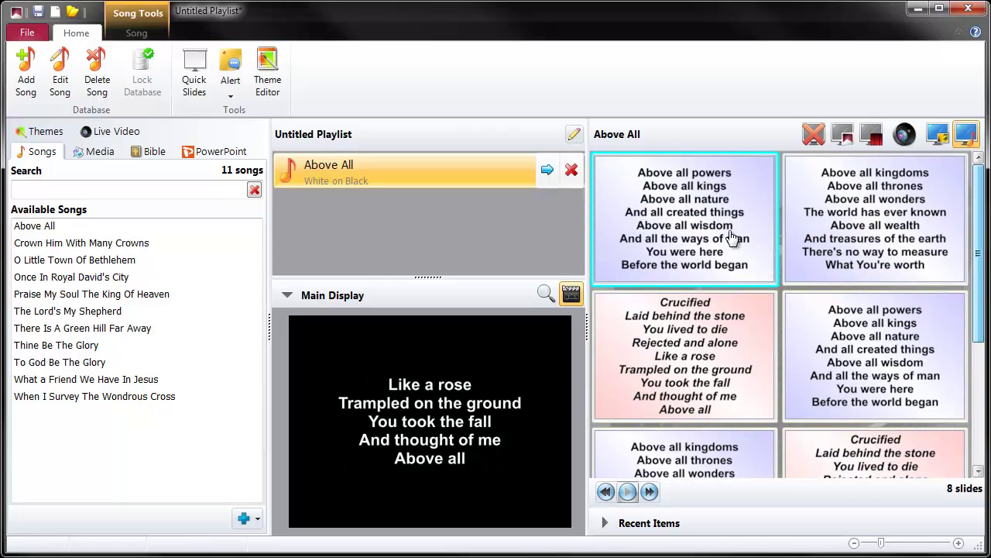
pyautogui.click(695, 237)
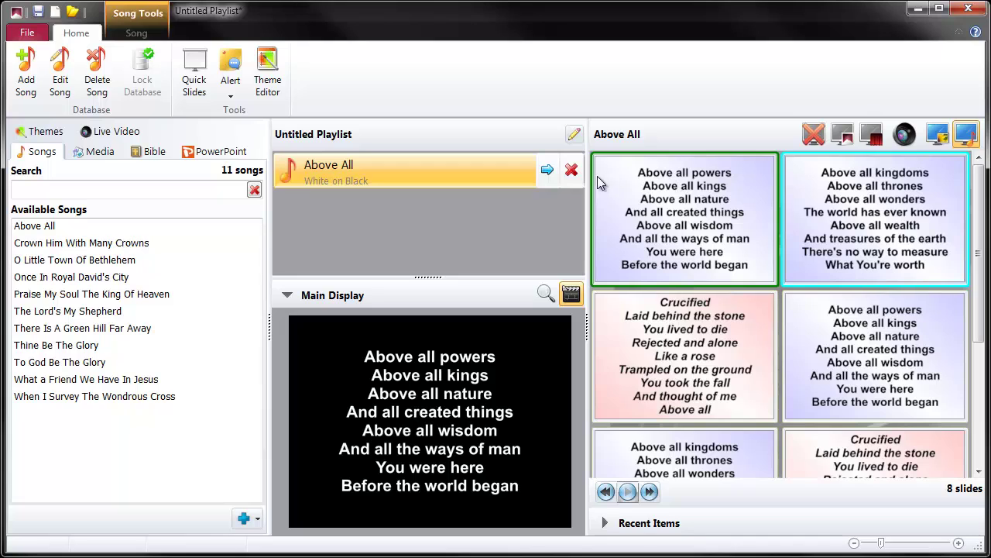
# Delete Above All from the playlist
pyautogui.click(574, 176)
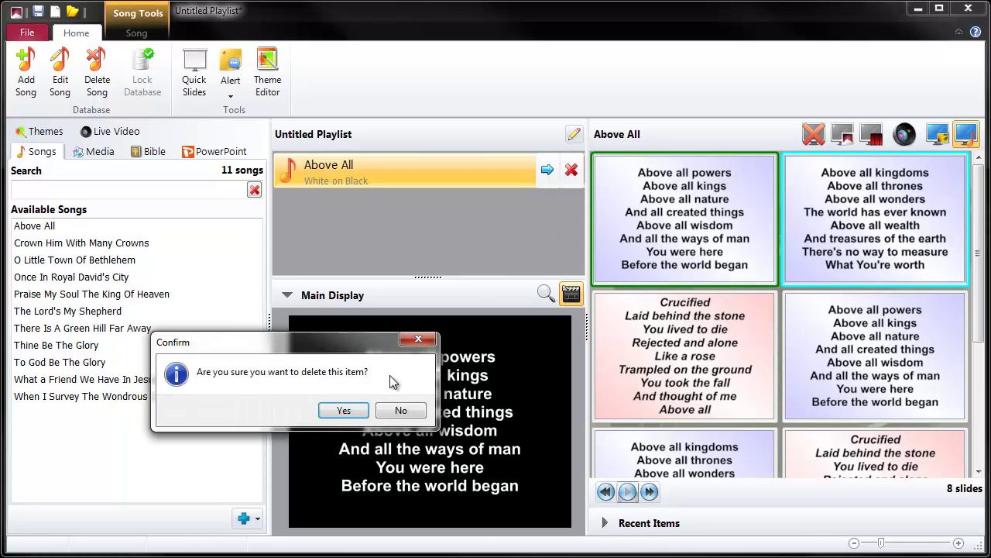
pyautogui.click(328, 409)
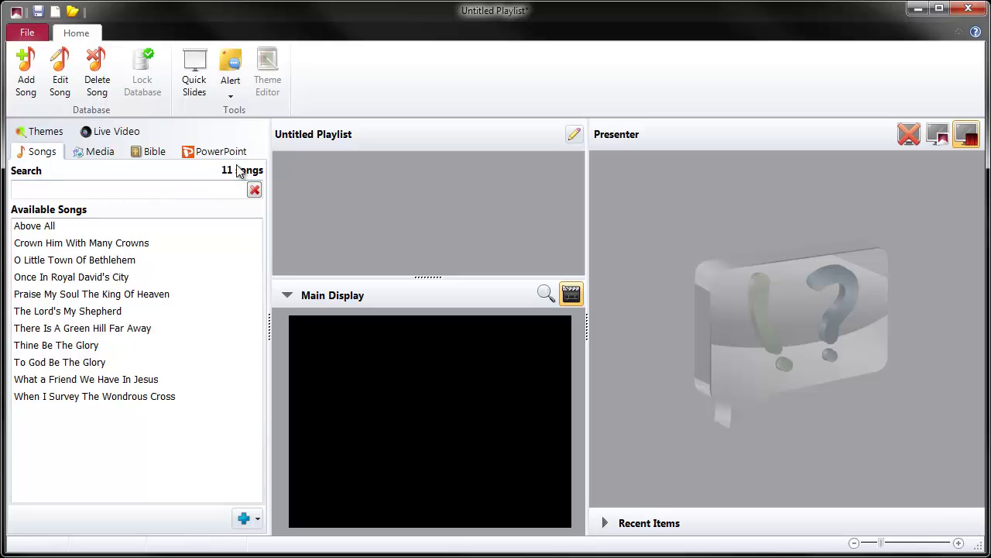
# Restore the song database from the backup "ZionWorx Backup (10) 2014-02-17.zip" without restoring the application settings
pyautogui.click(28, 31)
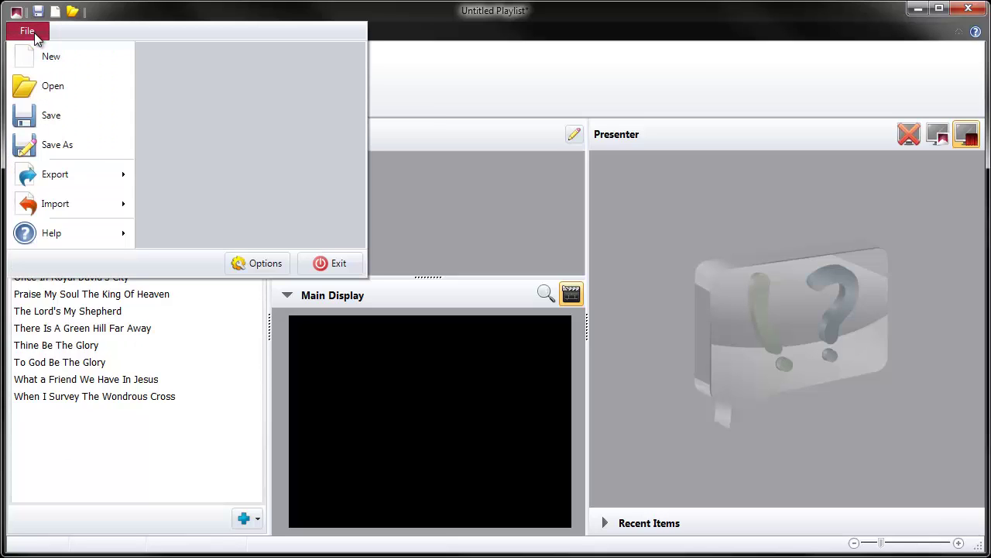
pyautogui.moveTo(106, 206)
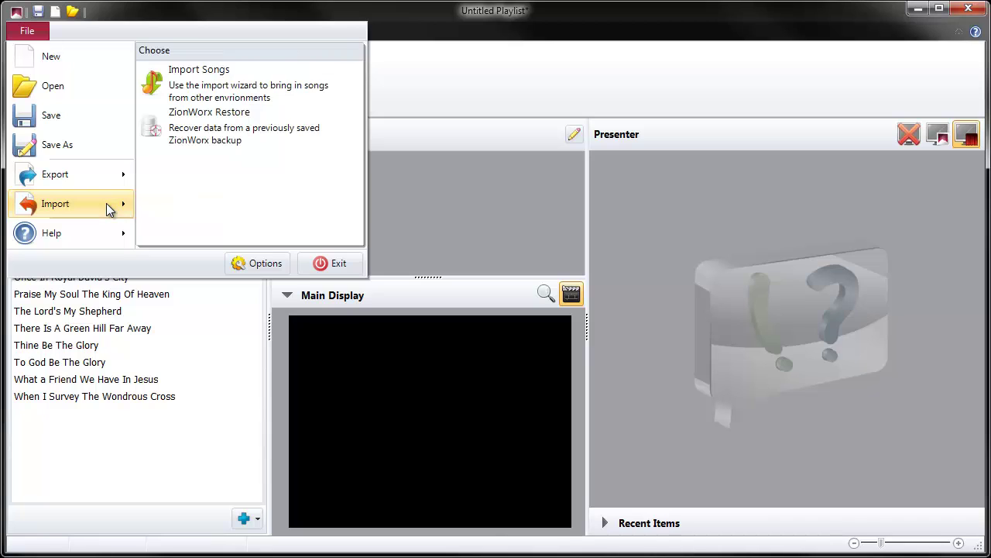
pyautogui.click(317, 125)
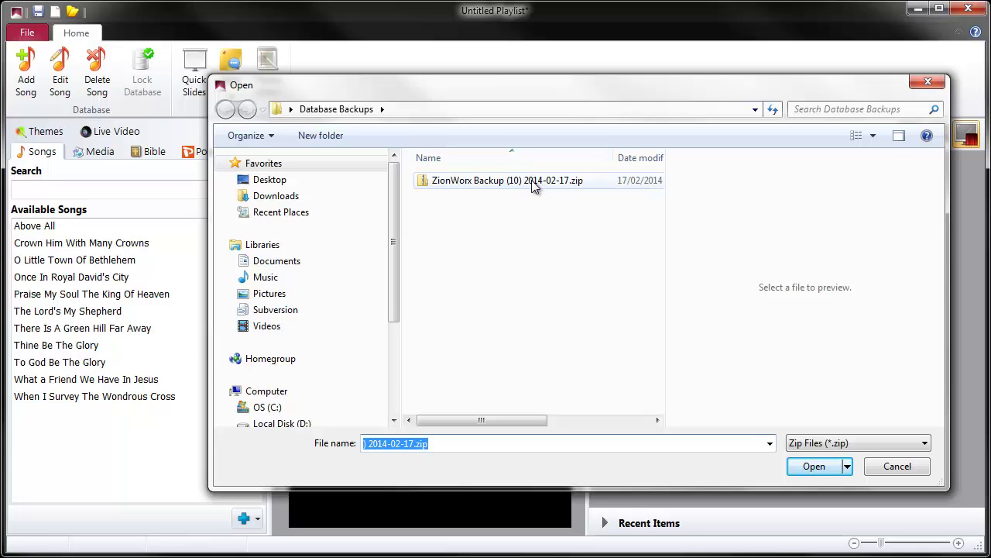
pyautogui.click(565, 182)
pyautogui.click(805, 470)
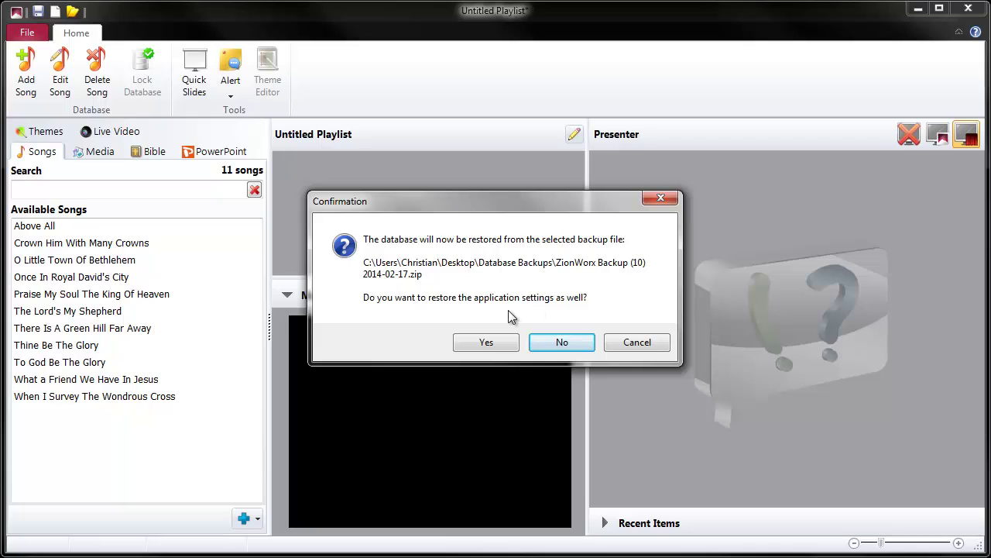
pyautogui.click(579, 340)
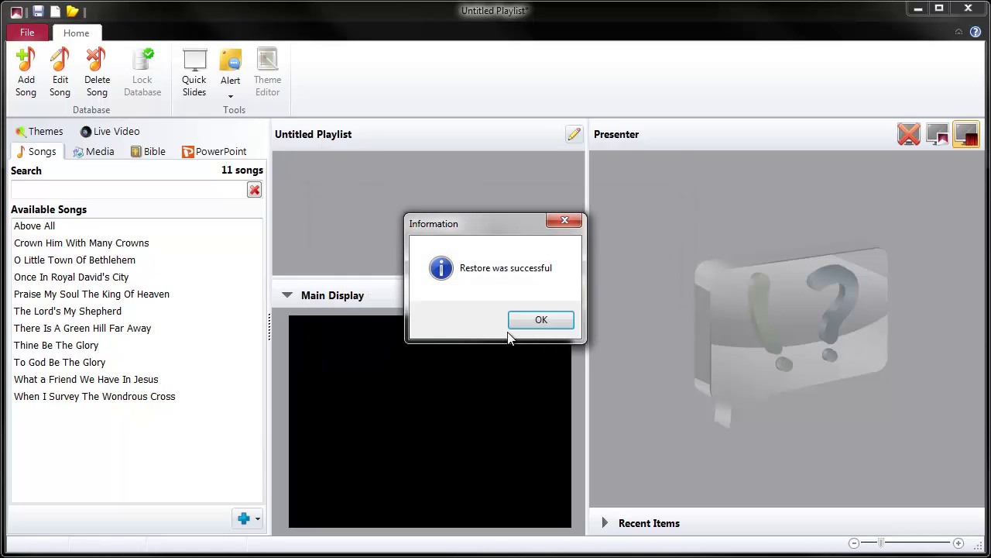
pyautogui.click(533, 324)
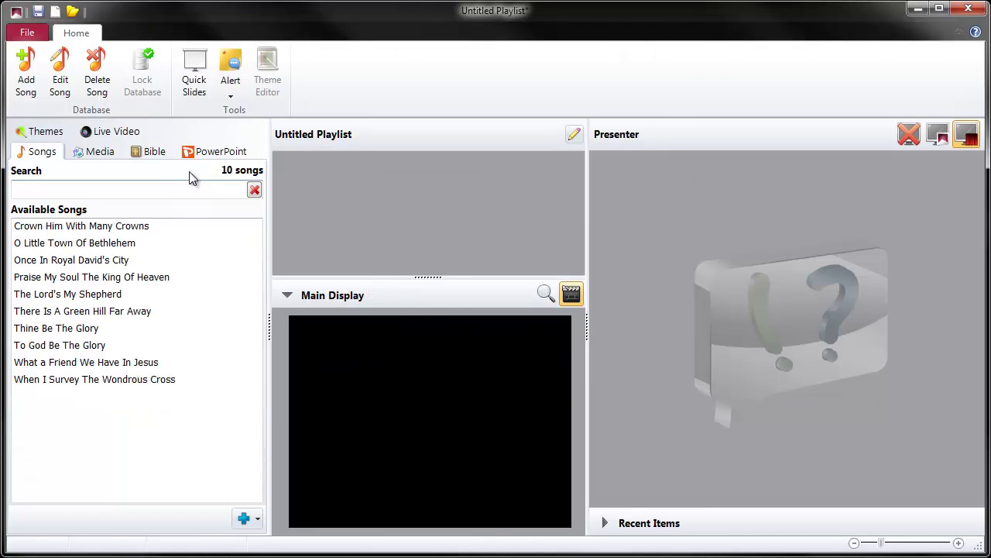